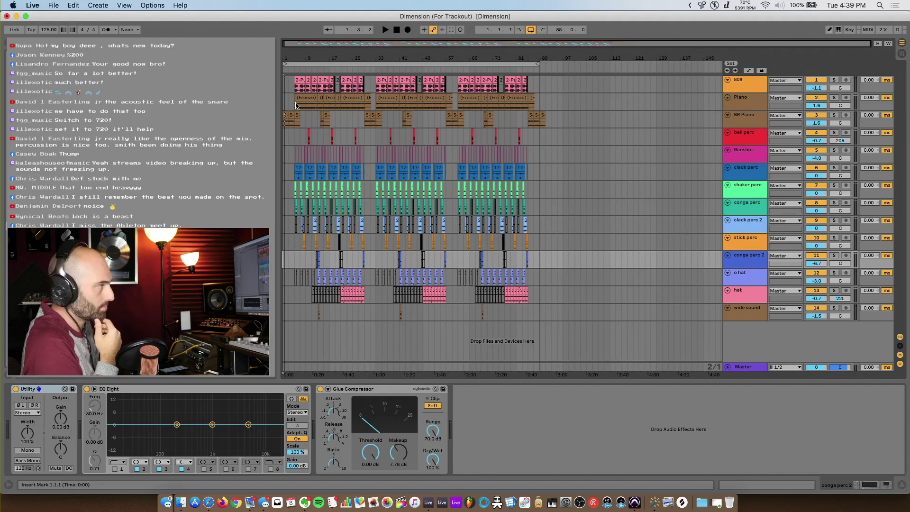
# Solo the Piano and BR Piano tracks and play them from the start of the arrangement
pyautogui.click(834, 97)
pyautogui.click(835, 115)
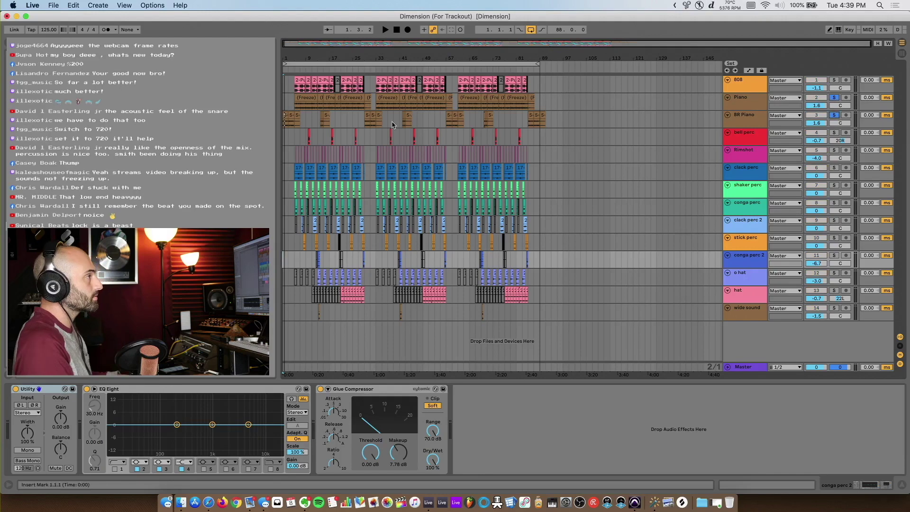
pyautogui.click(283, 124)
pyautogui.press('space')
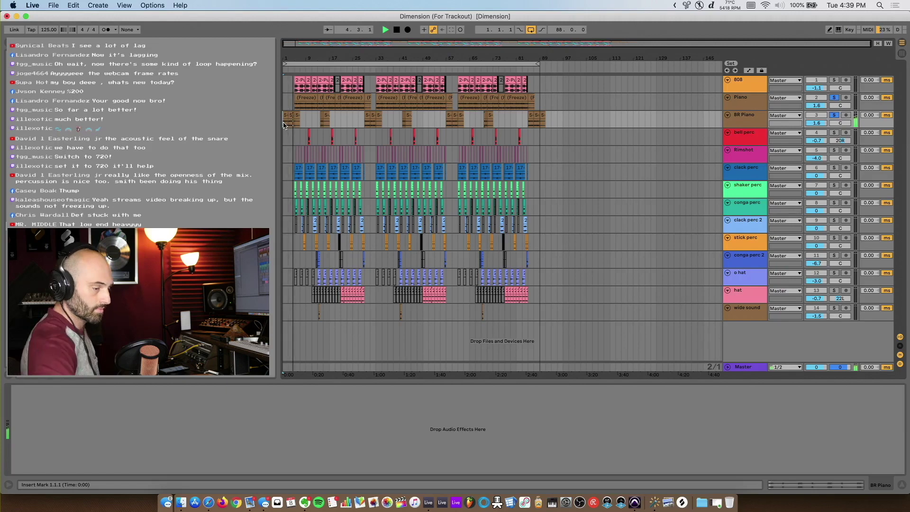
pyautogui.click(303, 127)
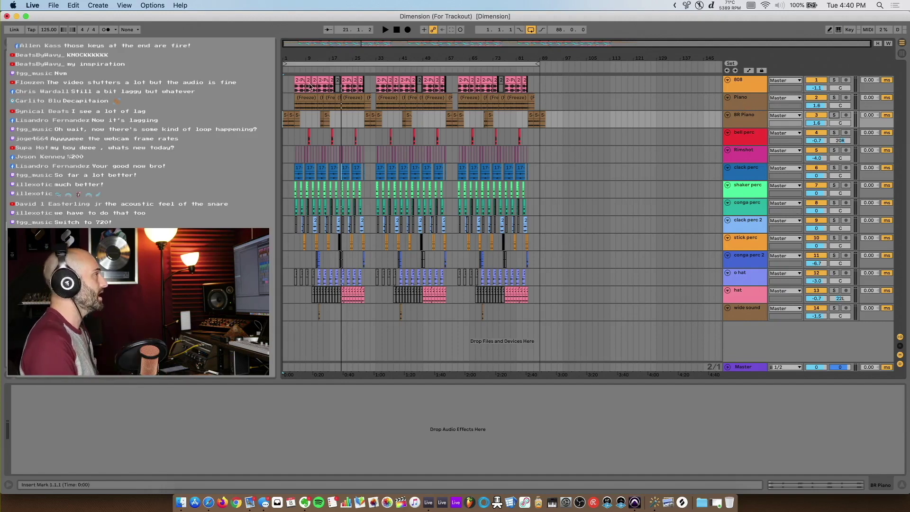
# Solo only the 808 track and play it from bar 5
pyautogui.click(293, 91)
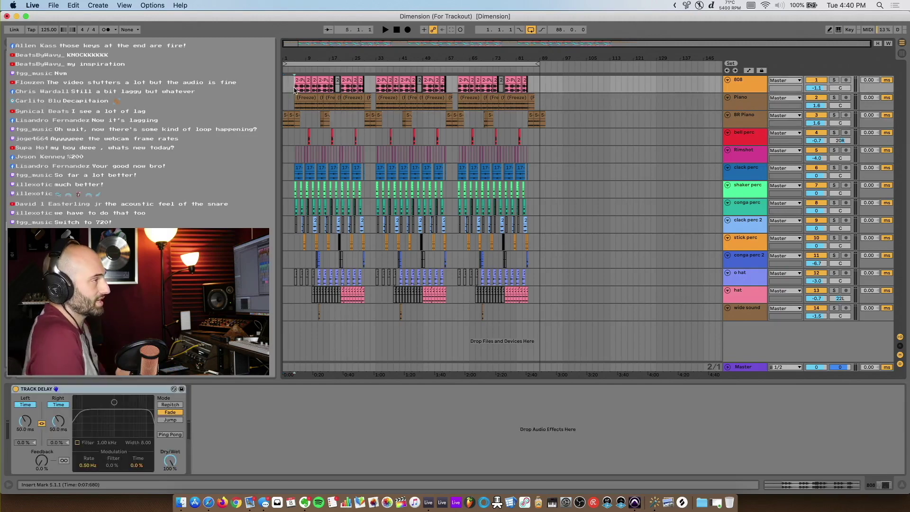
pyautogui.click(836, 81)
pyautogui.press('space')
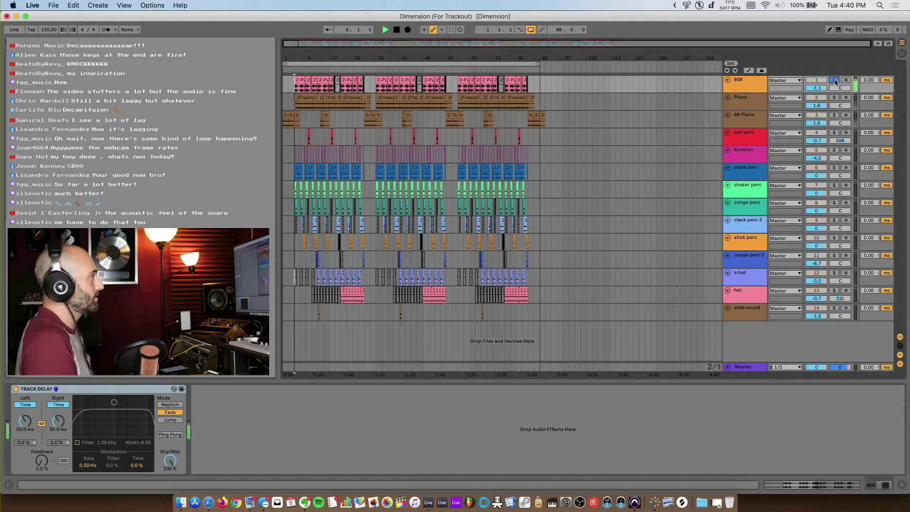
pyautogui.click(755, 87)
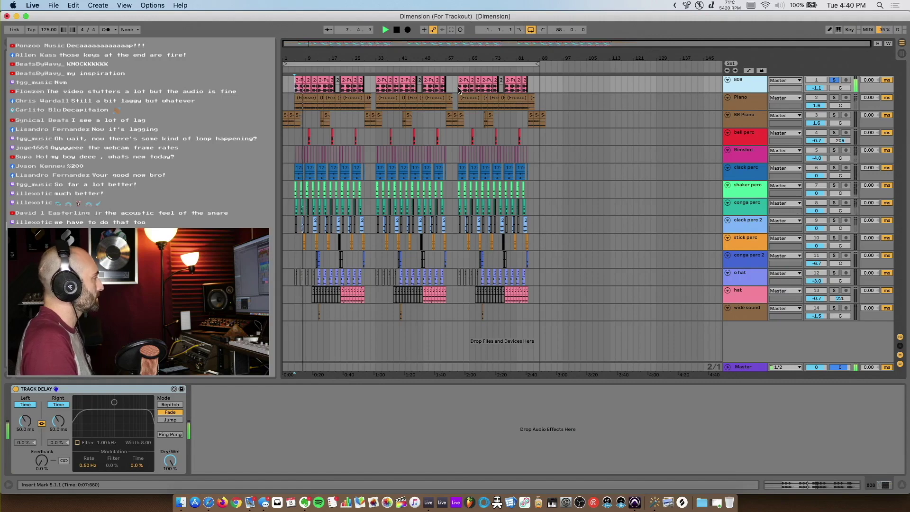
pyautogui.click(745, 83)
pyautogui.click(744, 81)
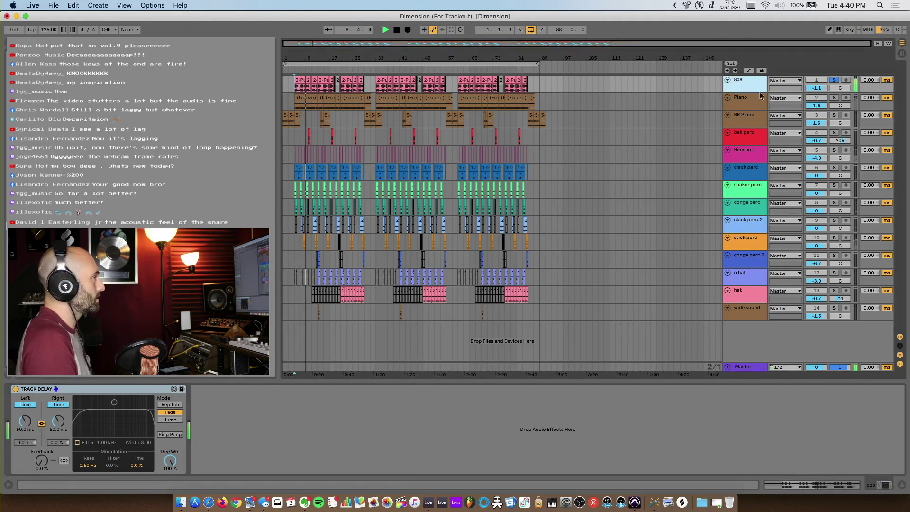
# Add the Piano, BR Piano and Rimshot tracks to the soloed 808 and play them together from bar 5
pyautogui.click(834, 98)
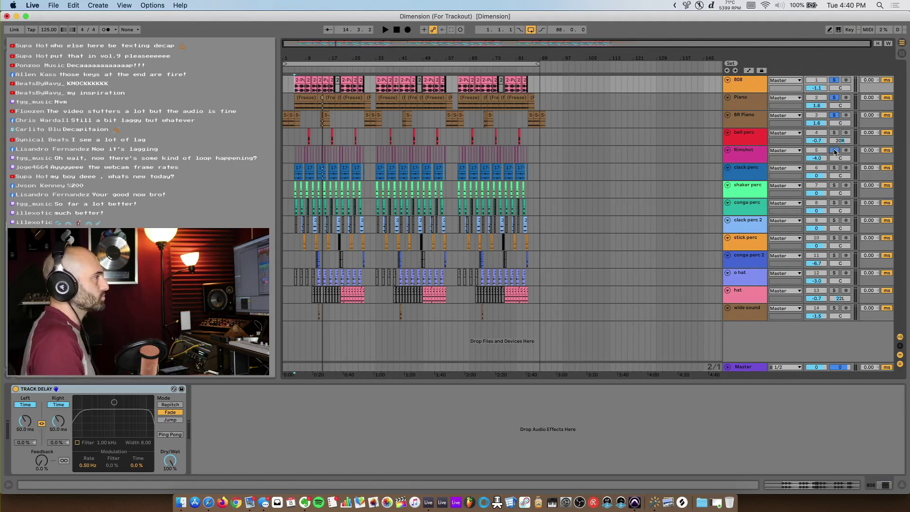
pyautogui.click(296, 158)
pyautogui.press('space')
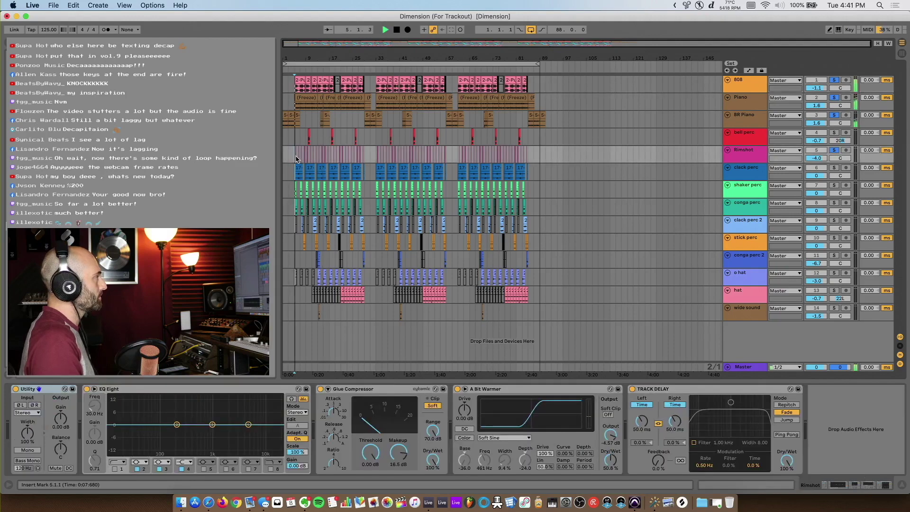
pyautogui.click(754, 152)
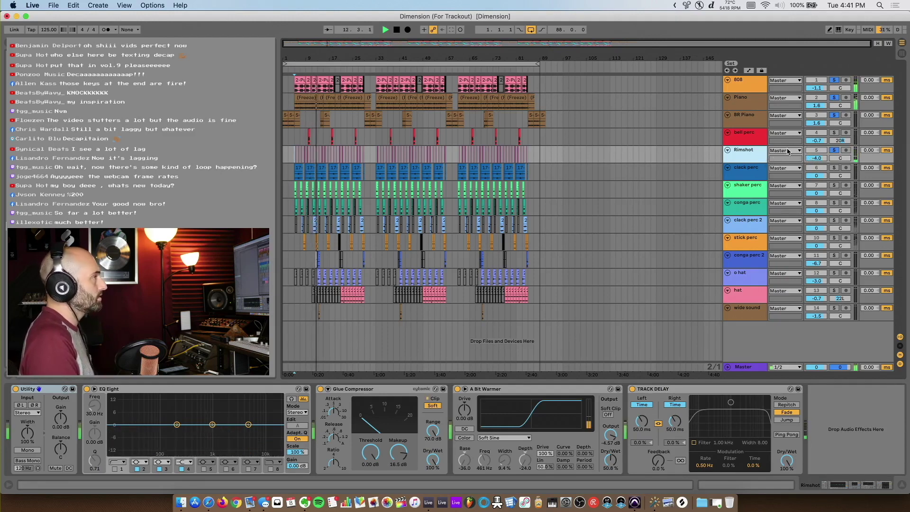
pyautogui.press('space')
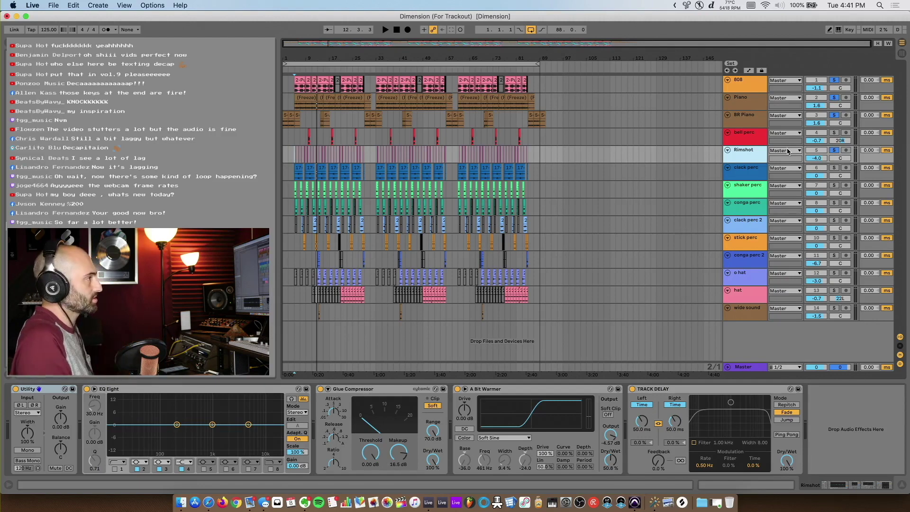
# Add the bell perc track to the solo and play its first hit from bar 9
pyautogui.click(834, 132)
pyautogui.press('space')
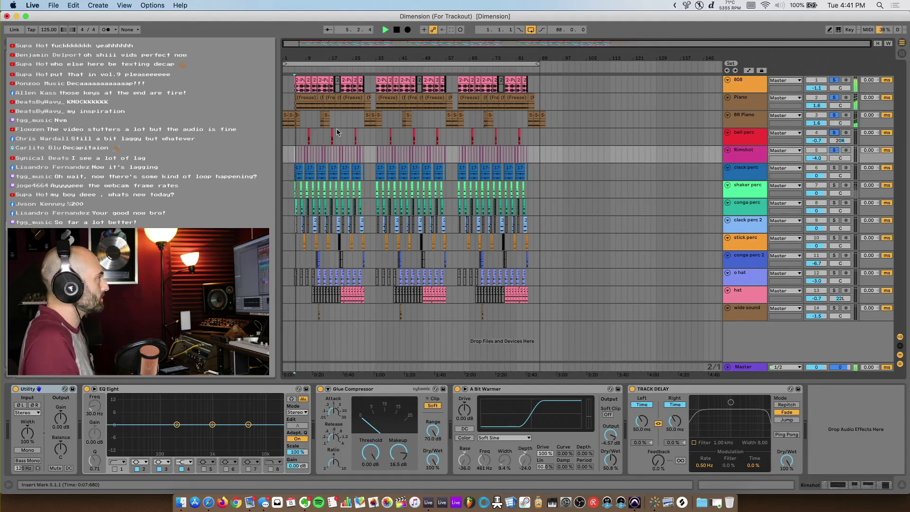
pyautogui.click(309, 142)
pyautogui.press('space')
pyautogui.press('+')
pyautogui.press('+')
pyautogui.press('+')
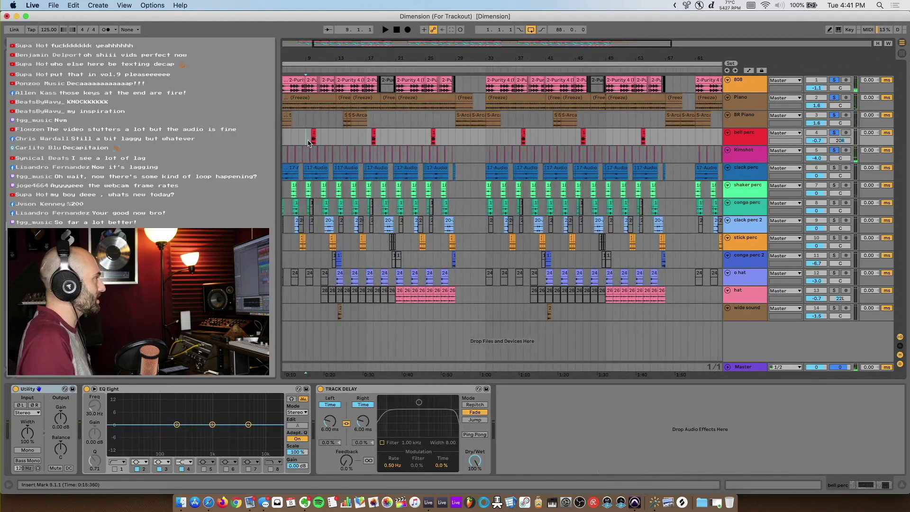
pyautogui.press('space')
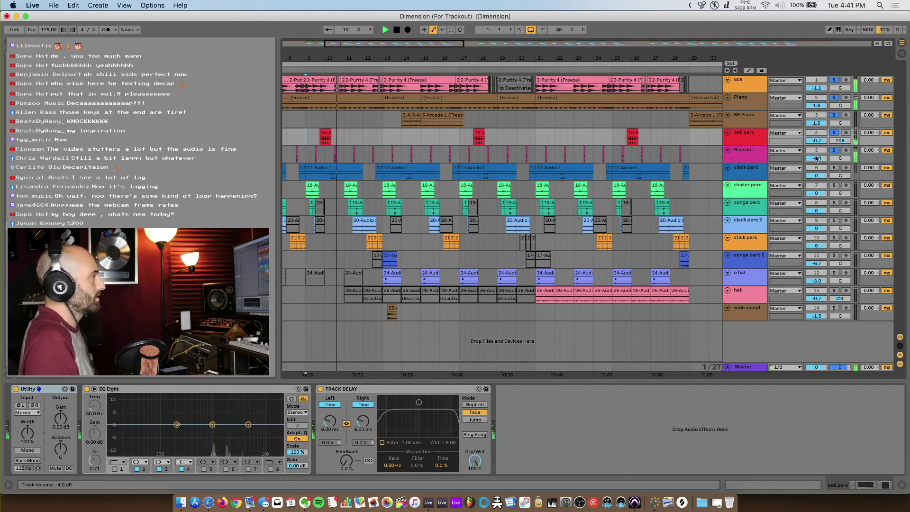
pyautogui.press('space')
# Add the clack perc track to the solo and play the arrangement from bar 6
pyautogui.hscroll(-5, 709, 181)
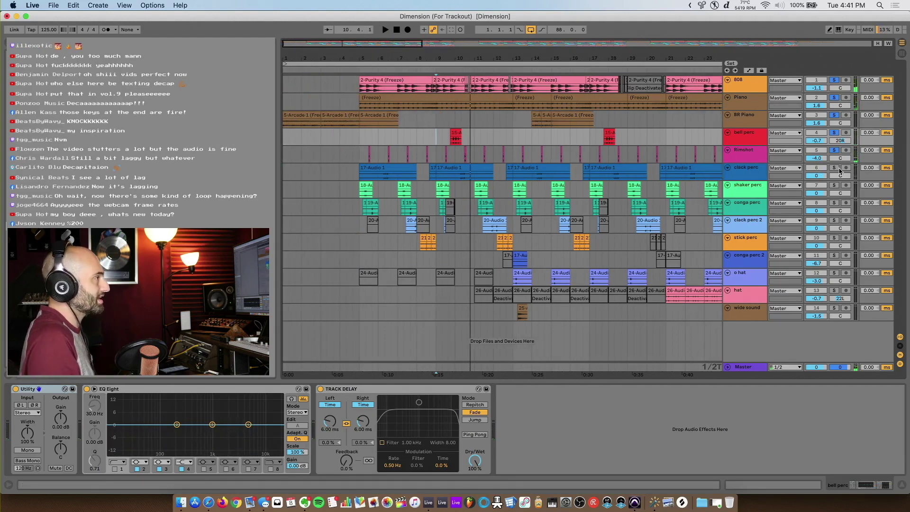
pyautogui.click(381, 176)
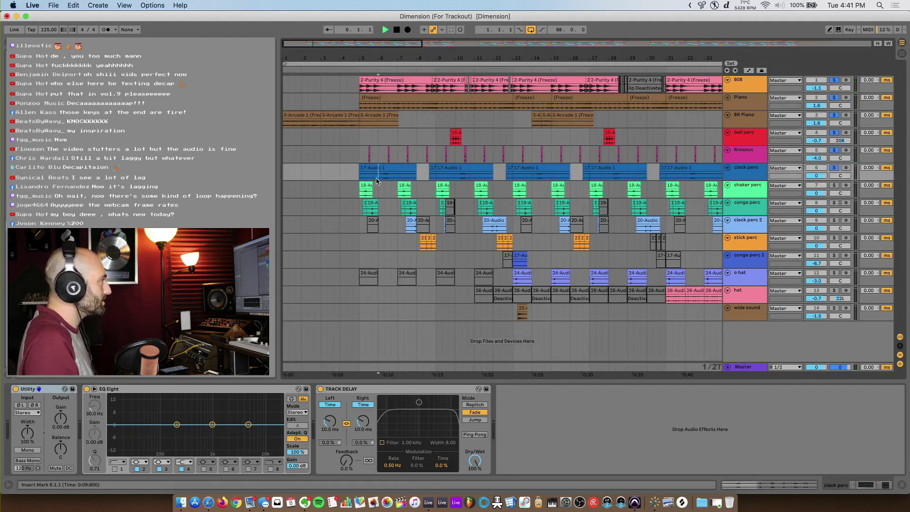
pyautogui.press('space')
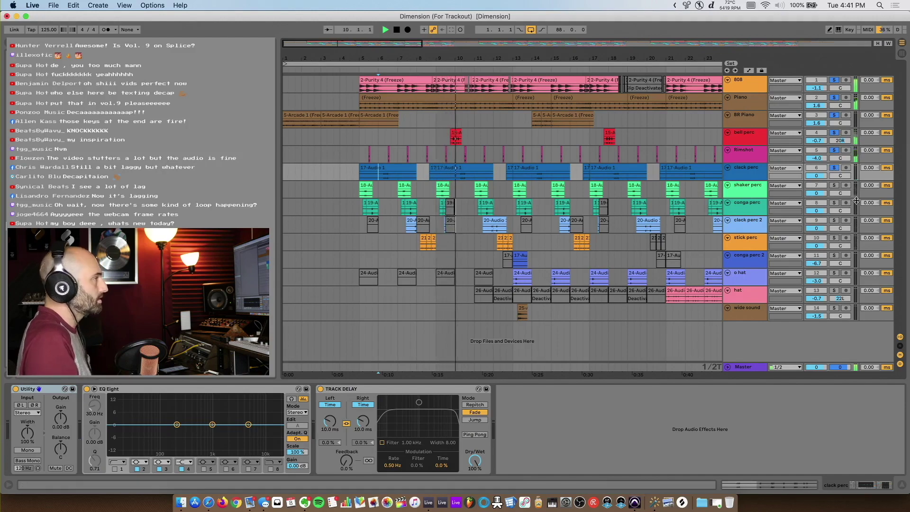
# Add shaker perc, conga perc, clack perc 2 and stick perc to the solo one by one, playing stick perc from bar 15
pyautogui.click(834, 186)
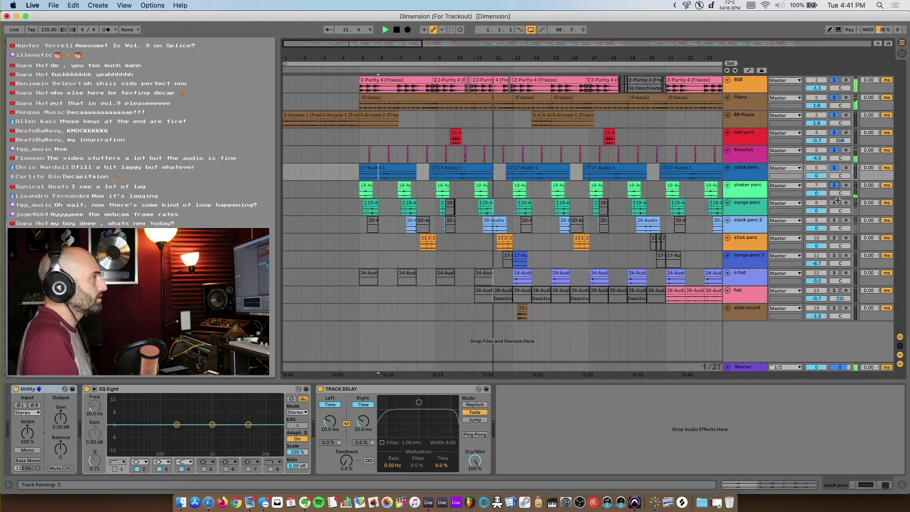
pyautogui.click(835, 203)
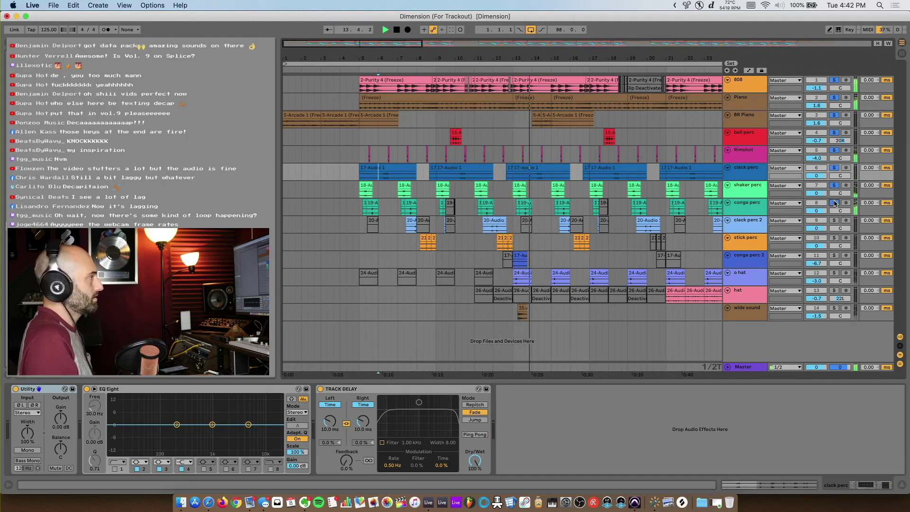
pyautogui.click(835, 221)
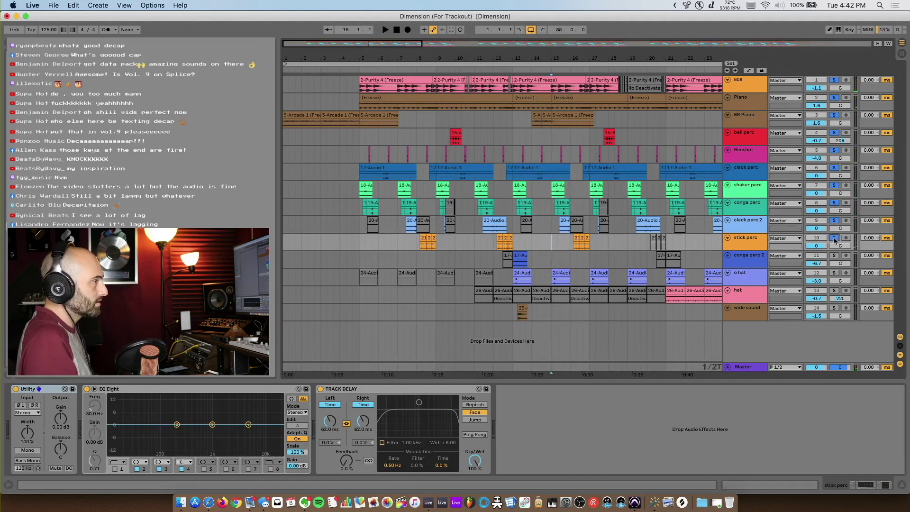
pyautogui.press('space')
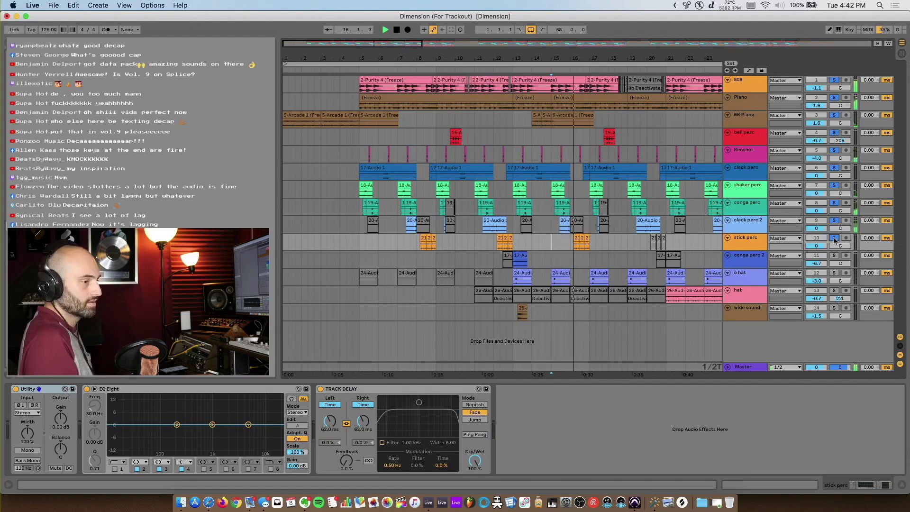
# Add conga perc 2, o hat and hat to the solo and play from just before bar 13, then from bar 18
pyautogui.click(517, 260)
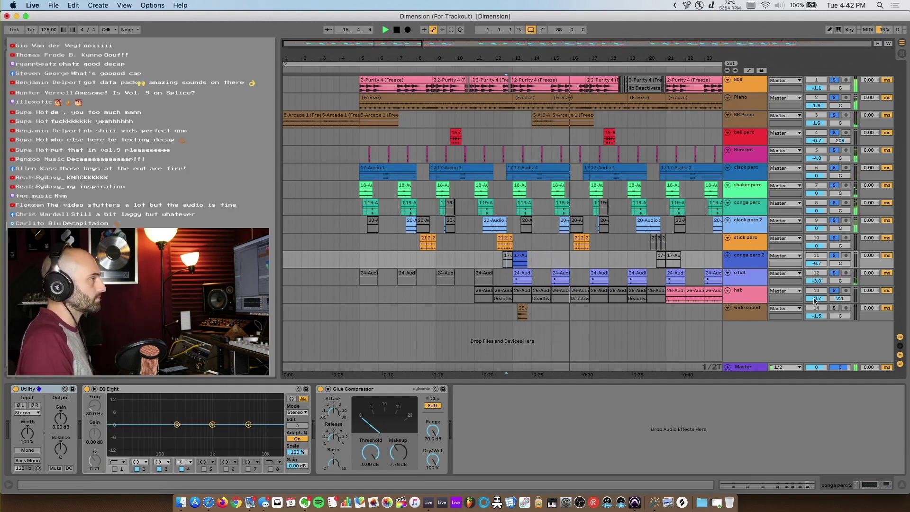
pyautogui.click(617, 253)
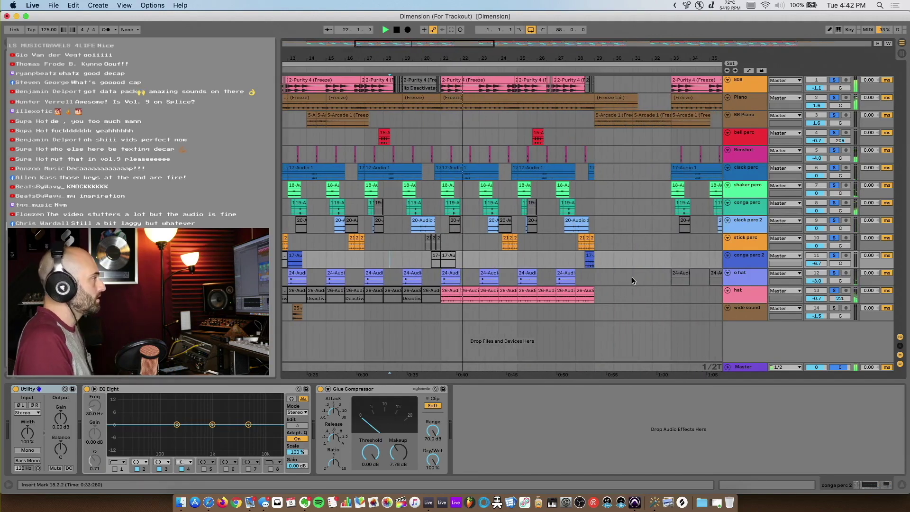
pyautogui.hscroll(-3, 632, 280)
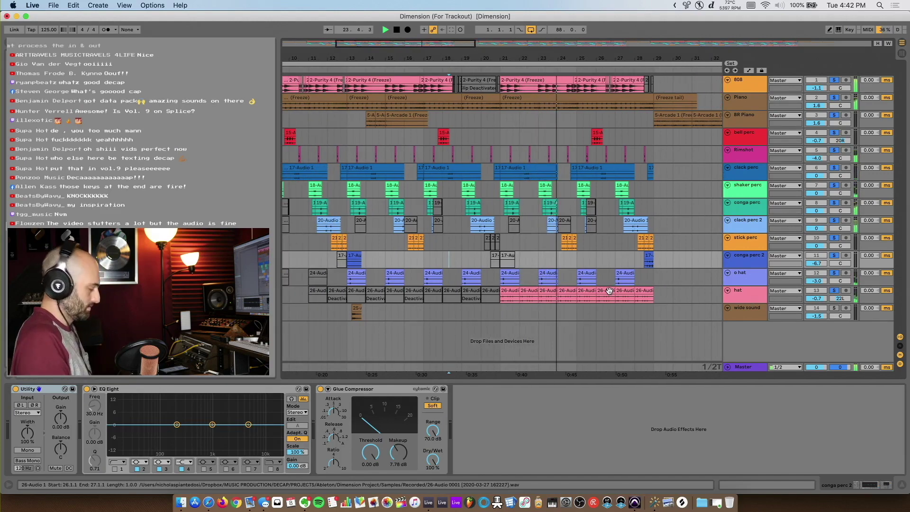
pyautogui.press('-')
pyautogui.press('-')
# Add the wide sound track to the solo and play its hit from bar 40
pyautogui.click(576, 312)
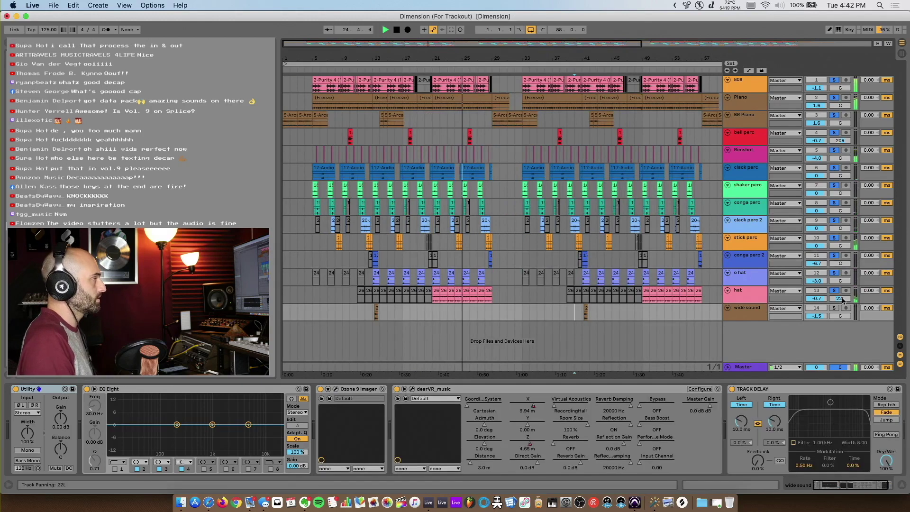
pyautogui.press('space')
pyautogui.click(834, 308)
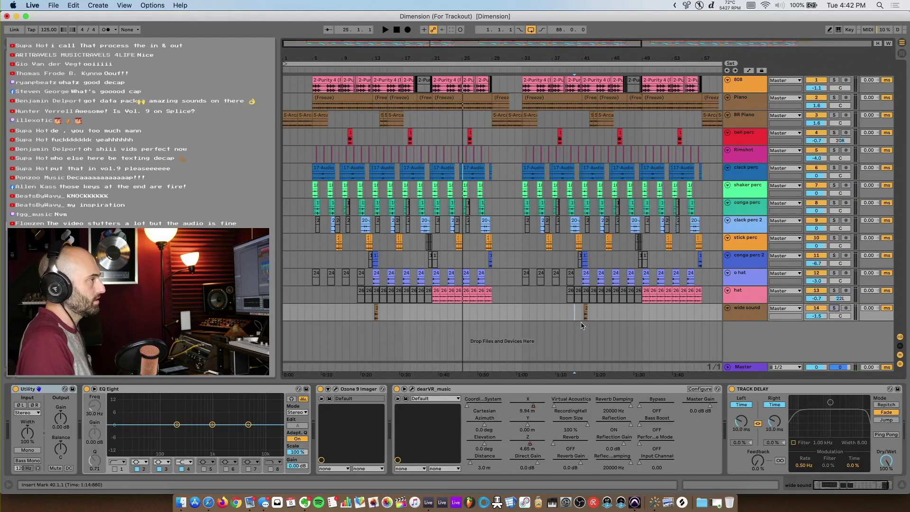
pyautogui.press('space')
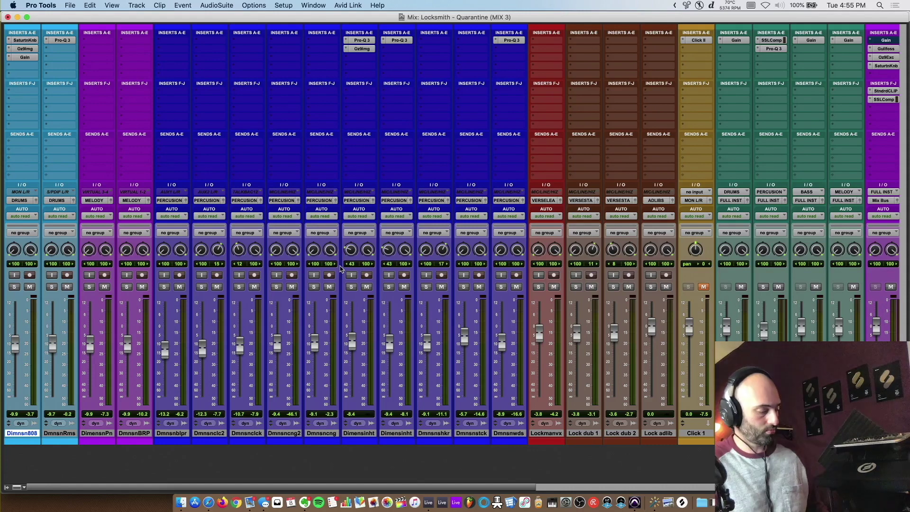
# In Pro Tools, show the Edit window of the Locksmith - Quarantine mix and play it from just before bar 5
pyautogui.press('super+equal')
pyautogui.scroll(15, 382, 312)
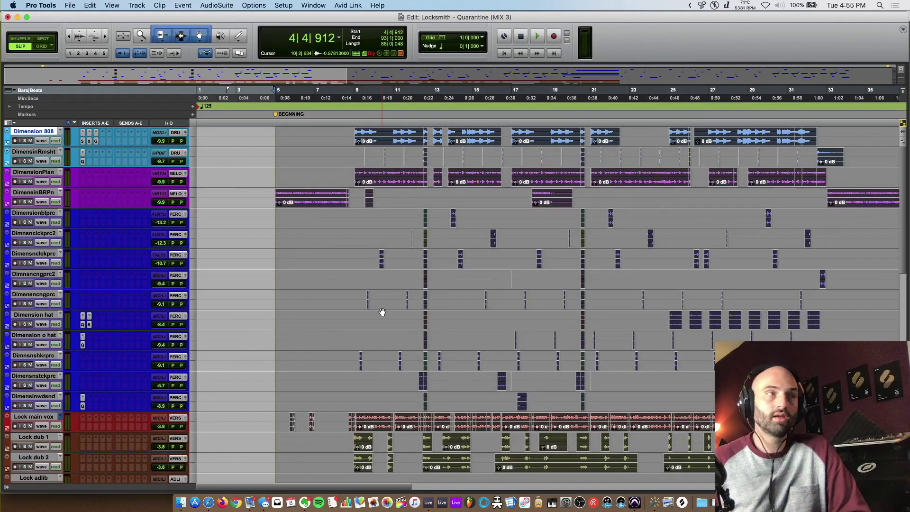
pyautogui.scroll(-5, 515, 327)
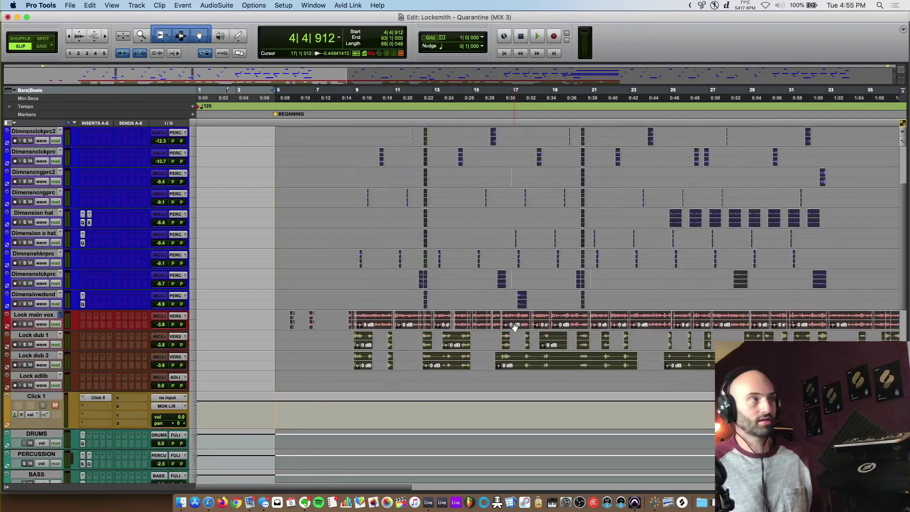
pyautogui.scroll(5, 425, 264)
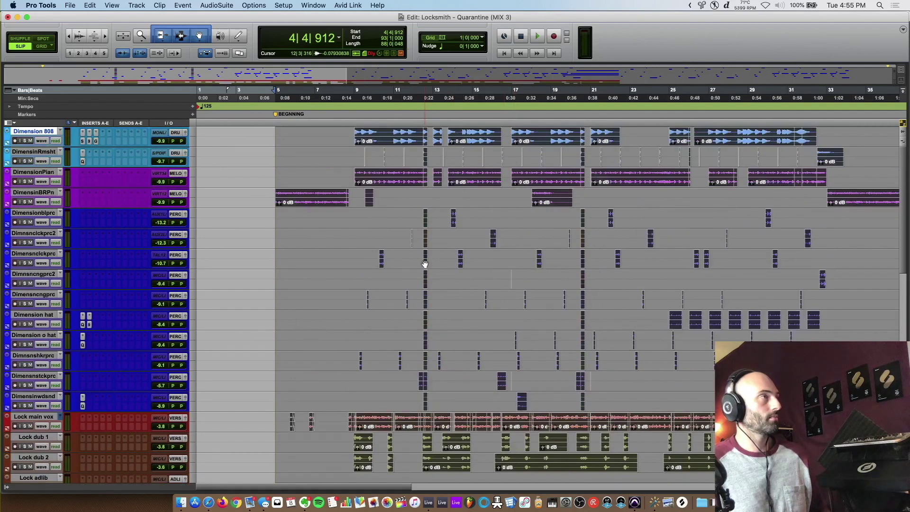
pyautogui.press('space')
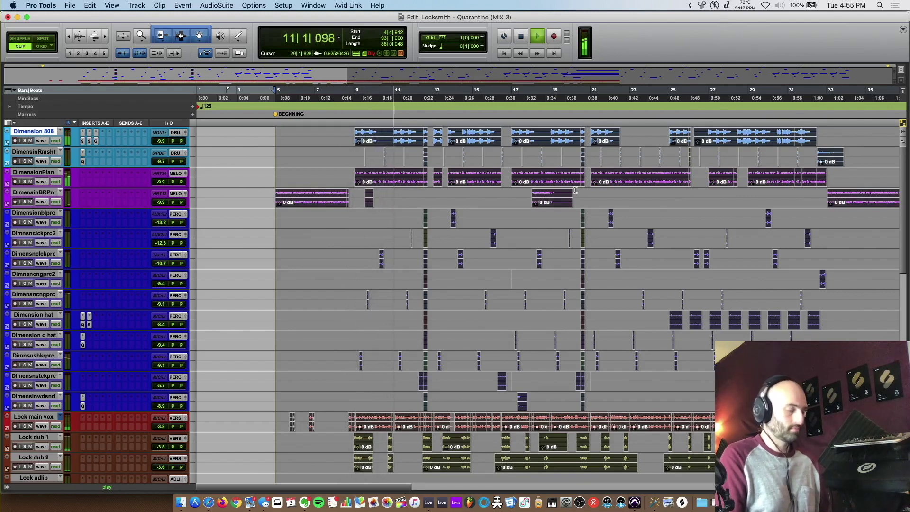
pyautogui.press('super+bracketleft')
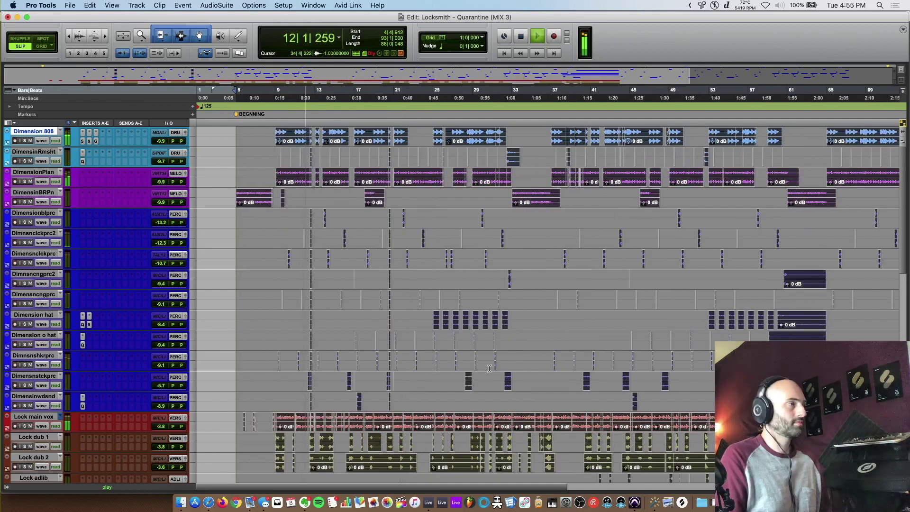
pyautogui.scroll(-3, 462, 361)
# Bypass all inserts on the VERSE LEAD vocal channel in the Mix window and play the soloed main vocal from bar 8
pyautogui.press('super+equal')
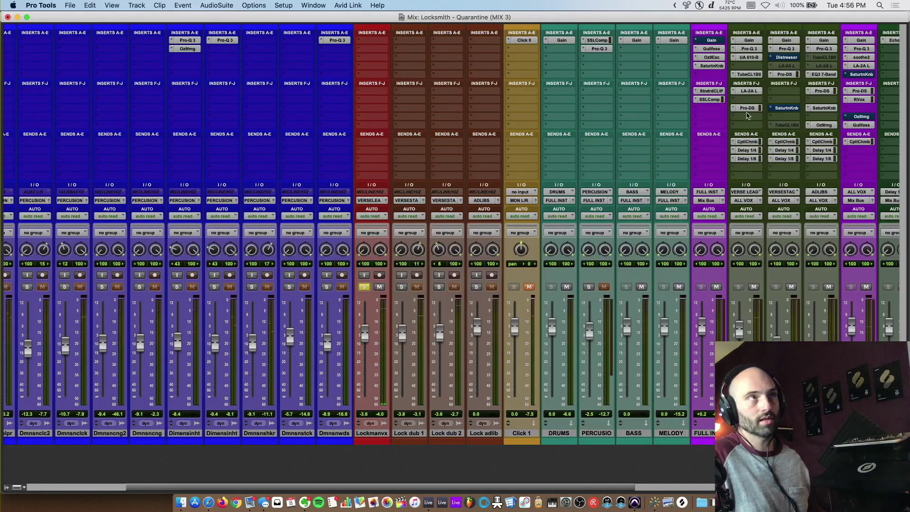
pyautogui.moveTo(749, 110); pyautogui.dragTo(751, 41)
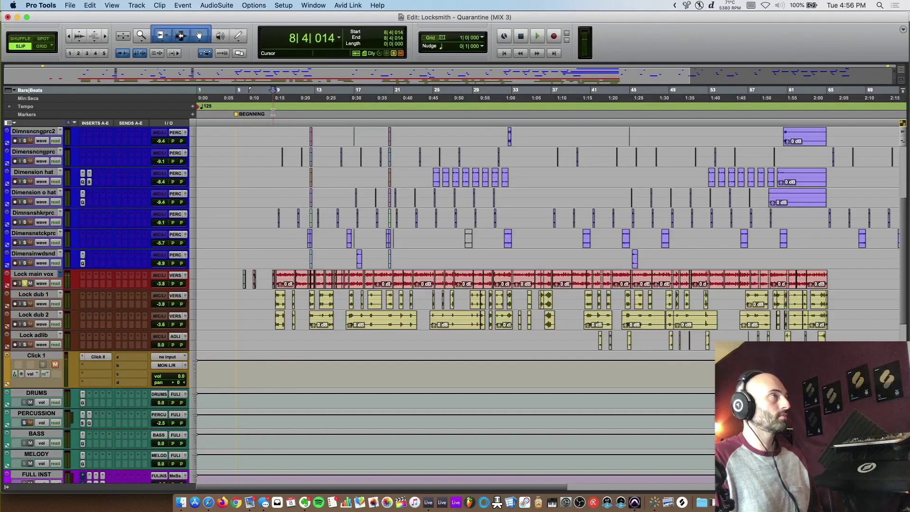
pyautogui.press('super+equal')
pyautogui.press('super+equal')
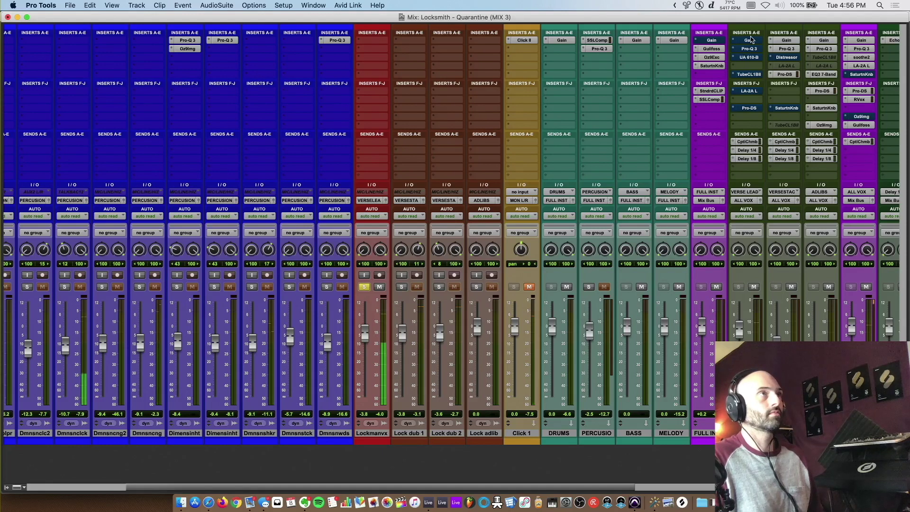
# Re-enable the Pro-Q 3 low cut and the UA 610-B preamp on the VERSE LEAD channel and show their settings during playback
pyautogui.click(748, 48)
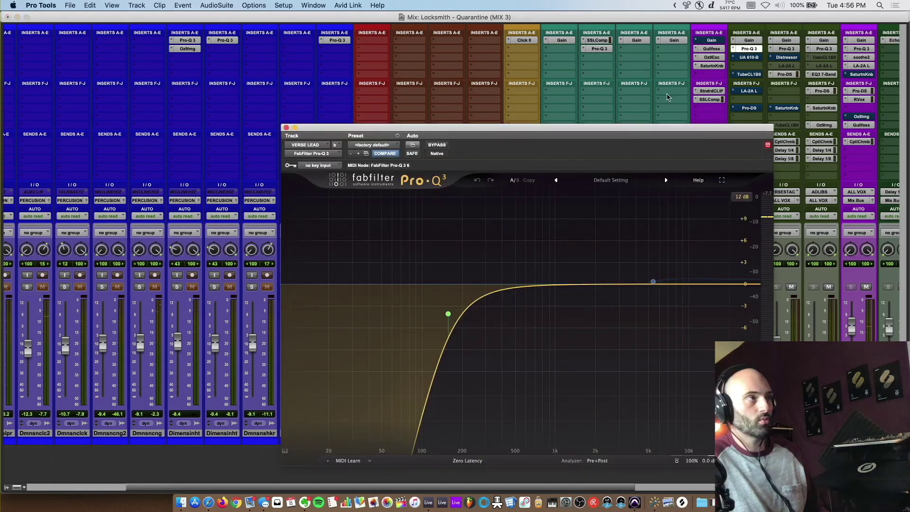
pyautogui.moveTo(563, 130); pyautogui.dragTo(538, 90)
pyautogui.moveTo(424, 274)
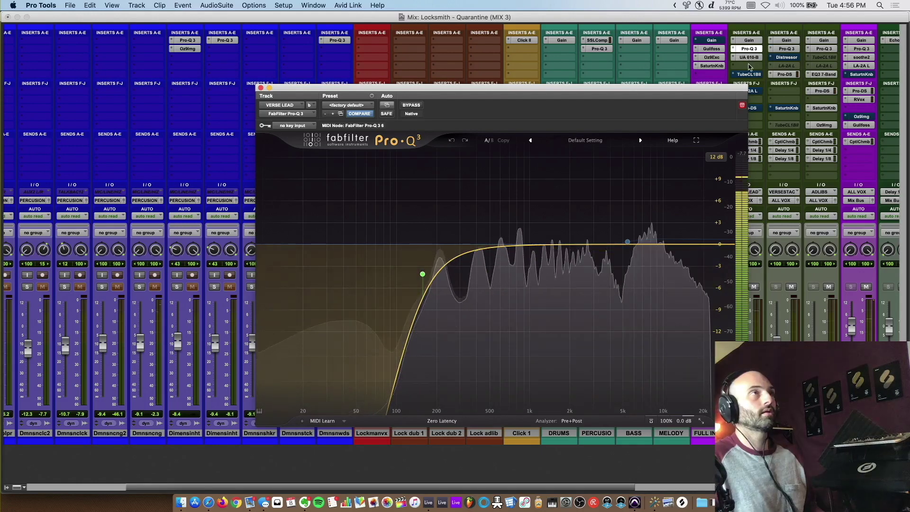
pyautogui.click(749, 58)
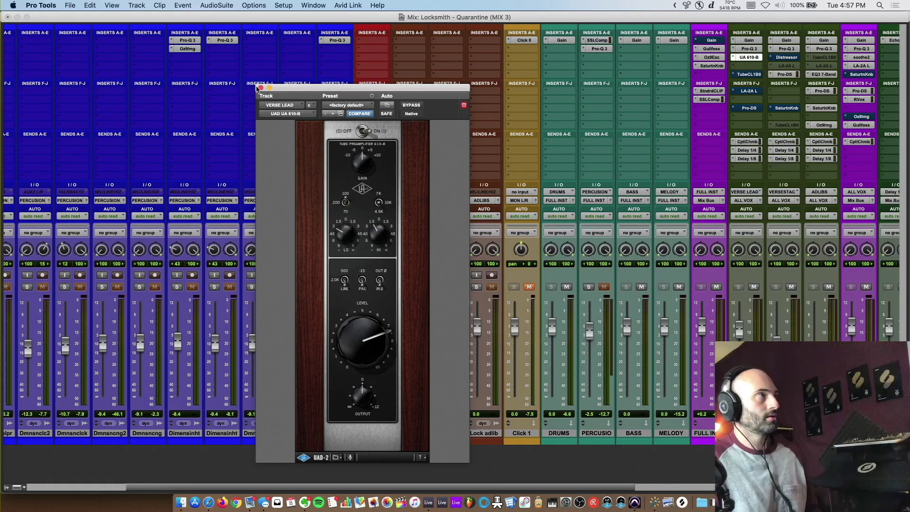
pyautogui.click(261, 88)
# Re-enable the Tube-Tech CL 1B compressor on VERSE LEAD, show its settings and set its ratio to 9.9:1
pyautogui.click(744, 76)
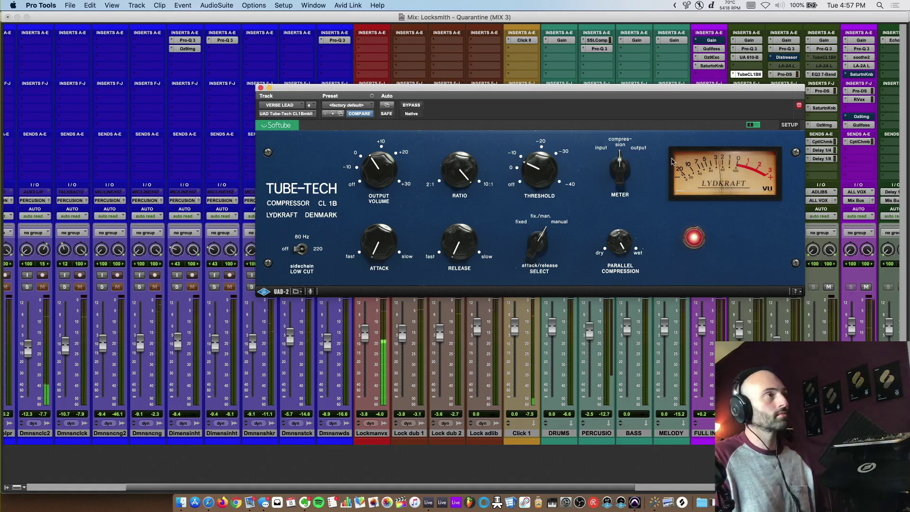
pyautogui.click(693, 17)
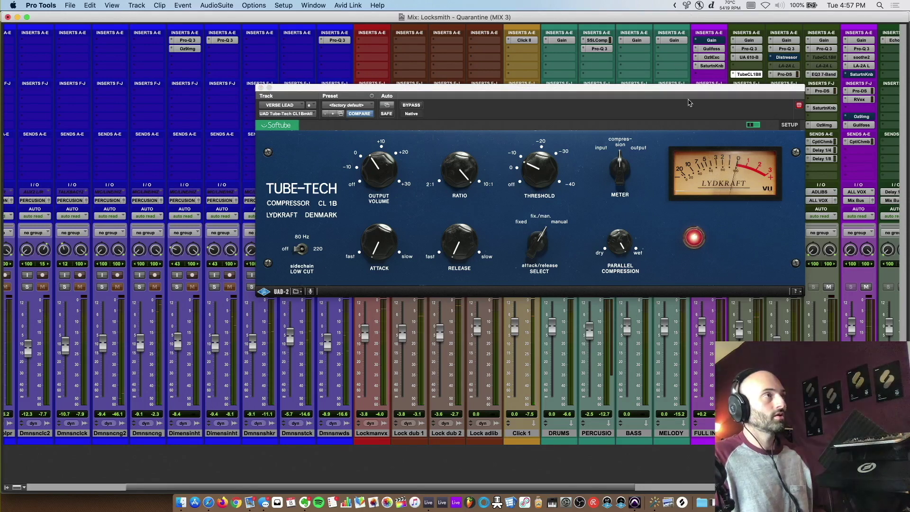
pyautogui.moveTo(463, 170); pyautogui.dragTo(463, 167)
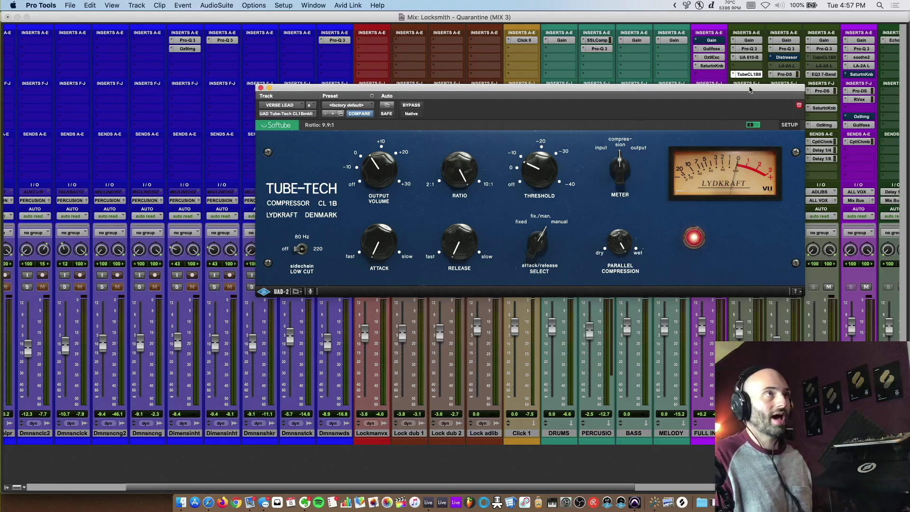
pyautogui.moveTo(749, 89); pyautogui.dragTo(591, 63)
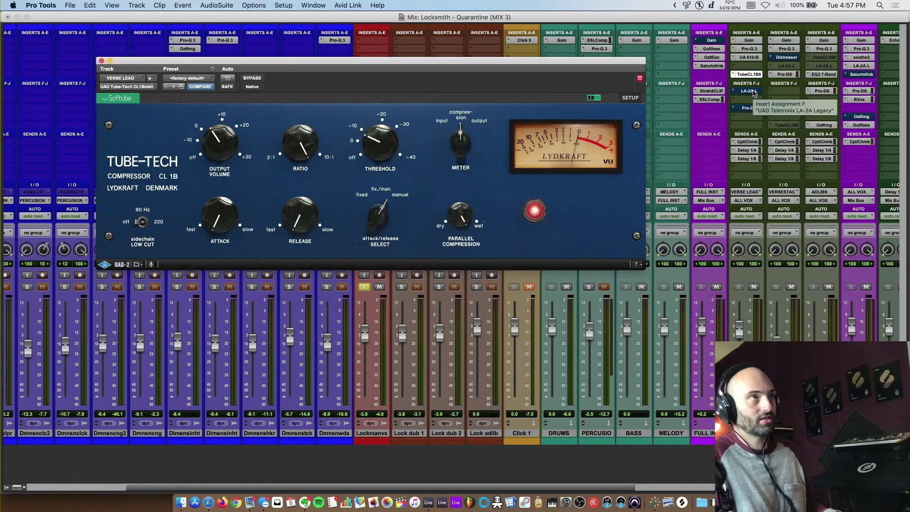
# Re-enable the Teletronix LA-2A on VERSE LEAD and compare the playing vocal with it bypassed and active
pyautogui.click(751, 91)
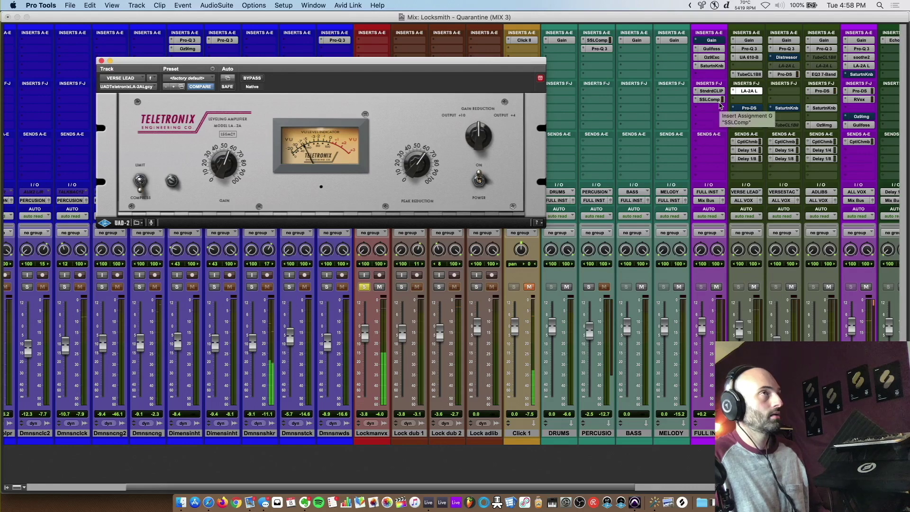
pyautogui.keyDown('super'); pyautogui.click(751, 91); pyautogui.keyUp('super')
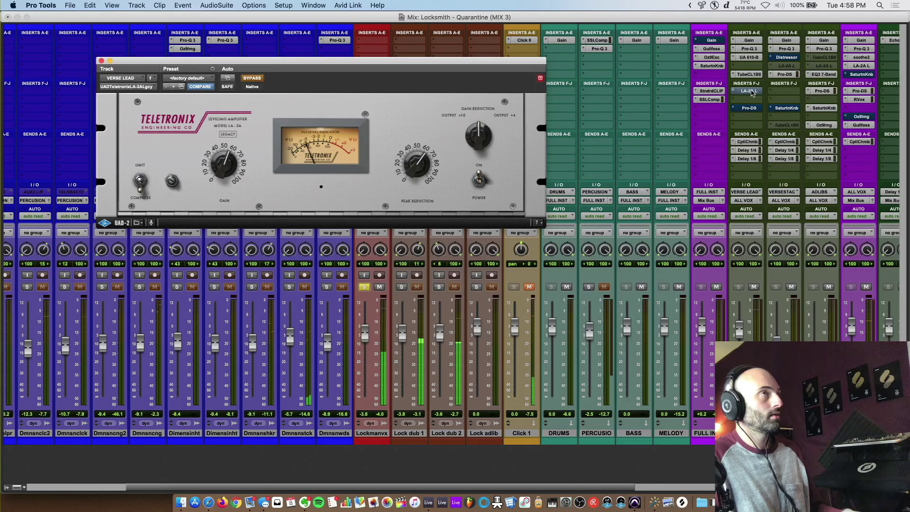
pyautogui.keyDown('super'); pyautogui.click(750, 92); pyautogui.keyUp('super')
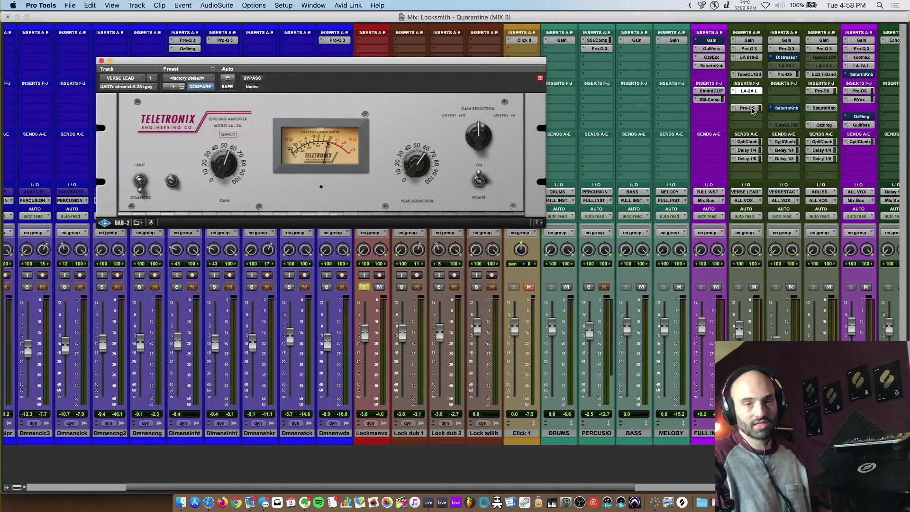
# Re-enable the Pro-DS de-esser on VERSE LEAD, show its settings while the vocal plays unsoloed, and close it
pyautogui.click(748, 108)
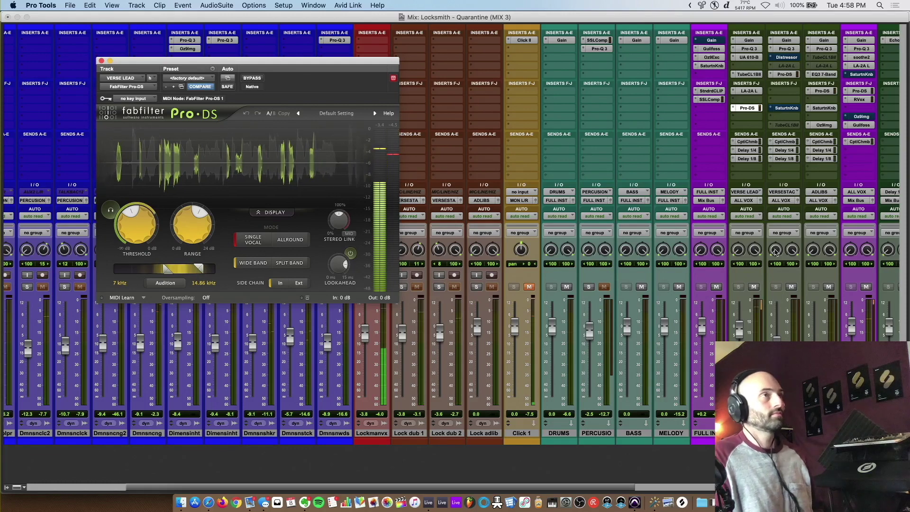
pyautogui.moveTo(254, 58); pyautogui.dragTo(216, 11)
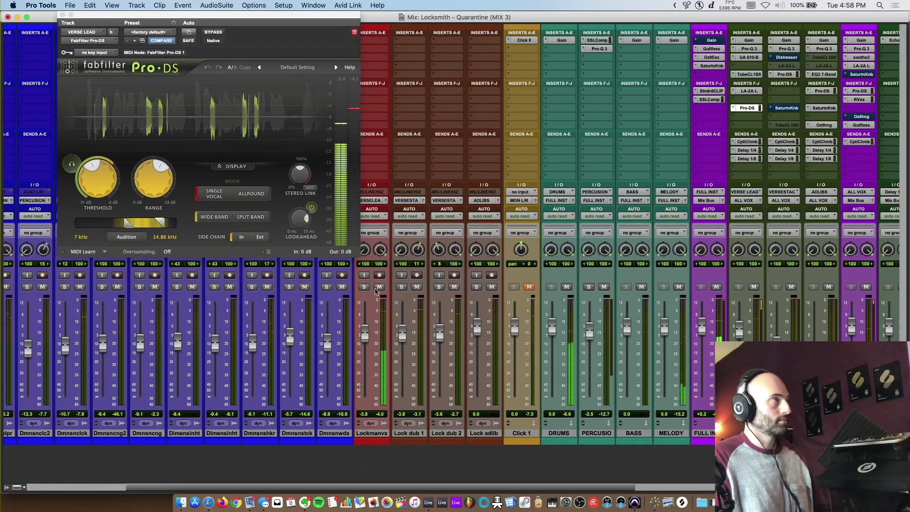
pyautogui.click(63, 19)
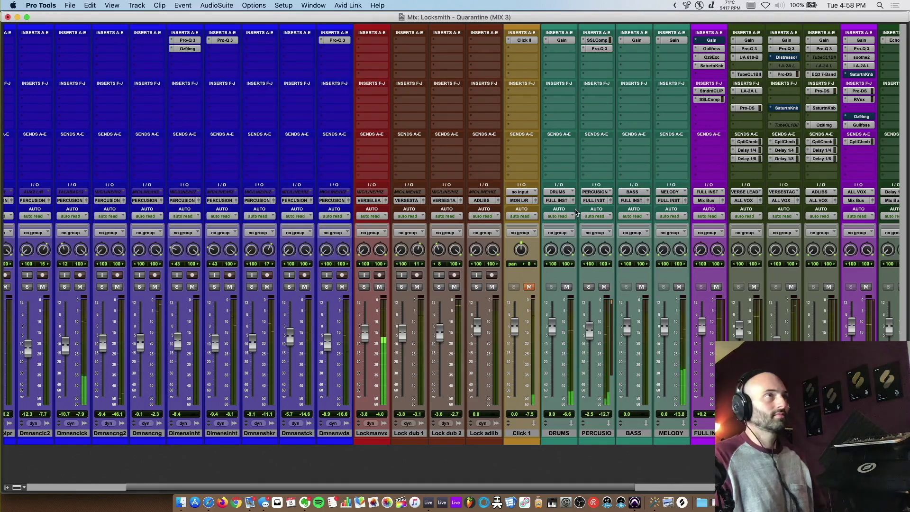
# Show the Pro-Q 3, Distressor and Pro-DS settings on the VERSE STACKS channel and close the plug-in
pyautogui.hscroll(2, 657, 146)
pyautogui.hscroll(2, 658, 145)
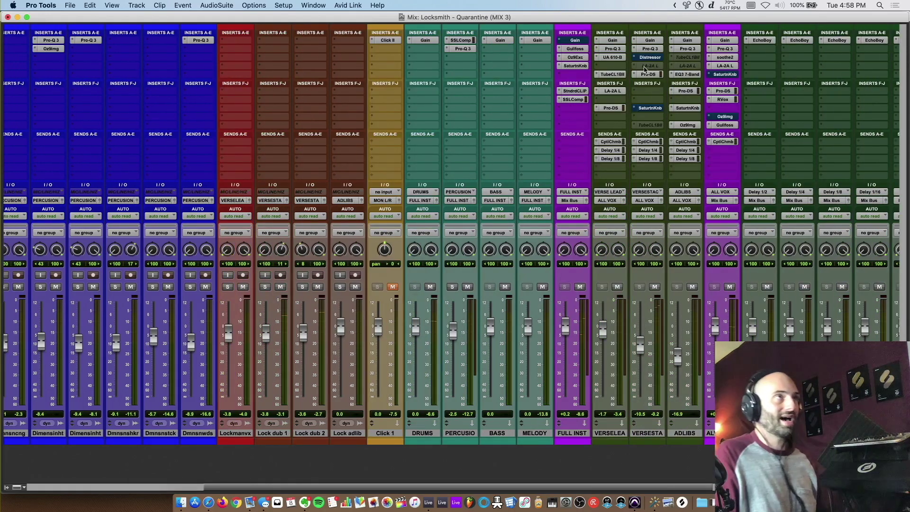
pyautogui.click(649, 49)
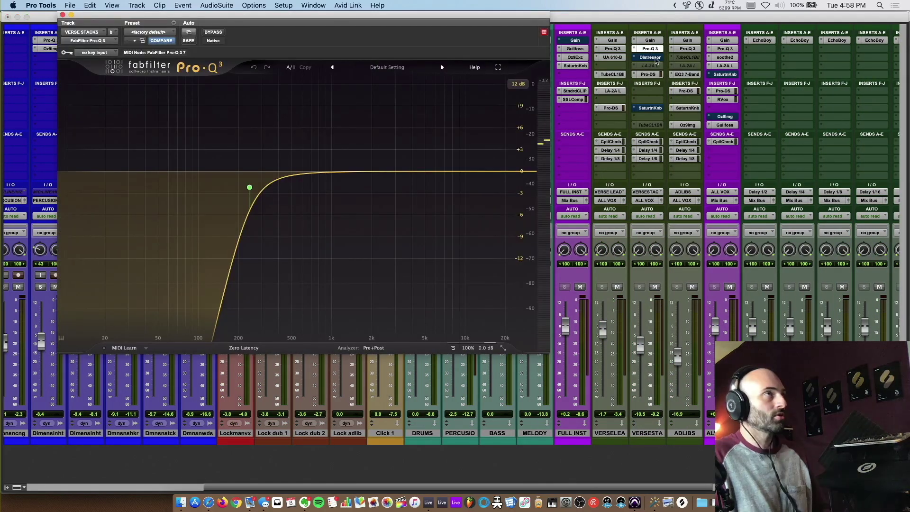
pyautogui.click(653, 59)
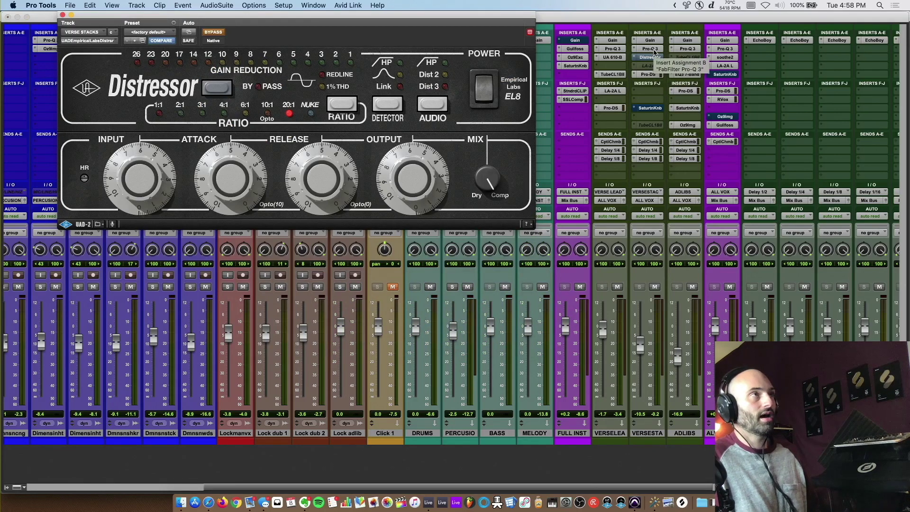
pyautogui.click(652, 50)
pyautogui.click(647, 76)
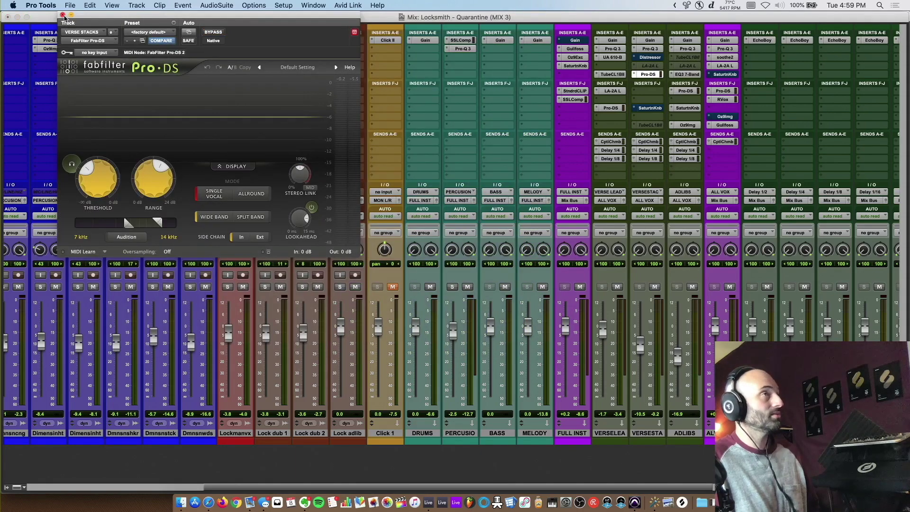
pyautogui.click(63, 15)
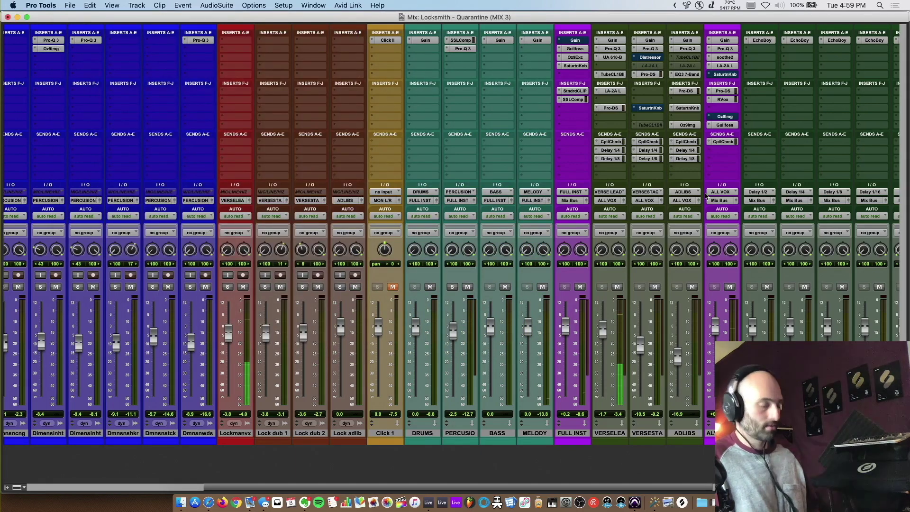
# Show the Dimension tracks in the Edit window and play the beat stop at bar 12 from 11|4
pyautogui.press('super+equal')
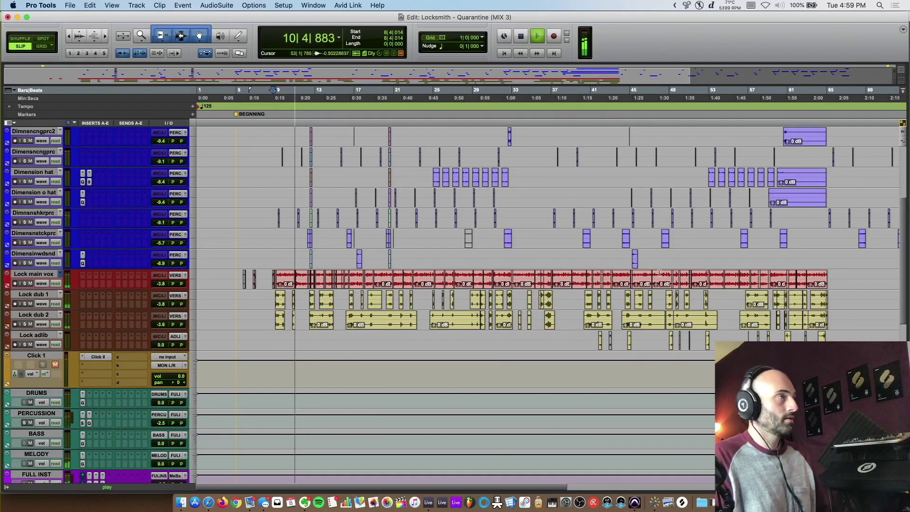
pyautogui.scroll(5, 595, 295)
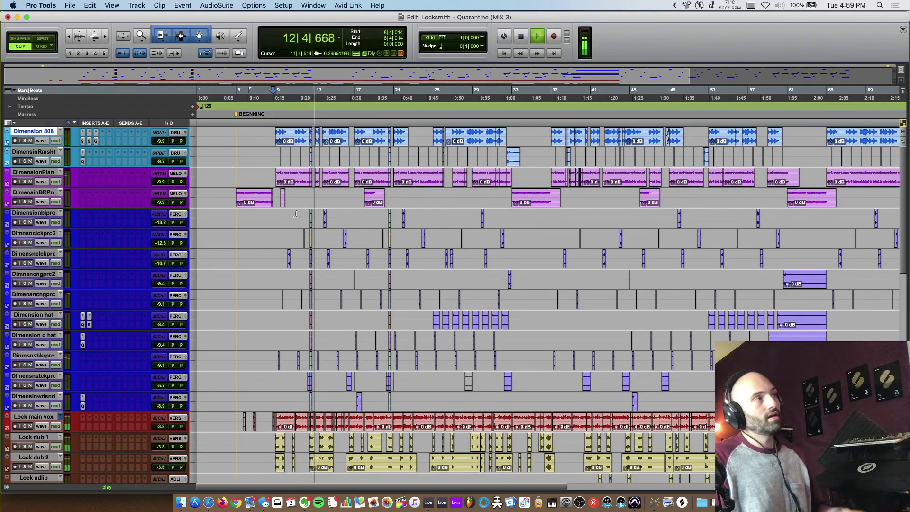
pyautogui.press('space')
pyautogui.click(306, 195)
pyautogui.press('super+equal')
pyautogui.press('super+equal')
pyautogui.press('super+equal')
pyautogui.press('super+equal')
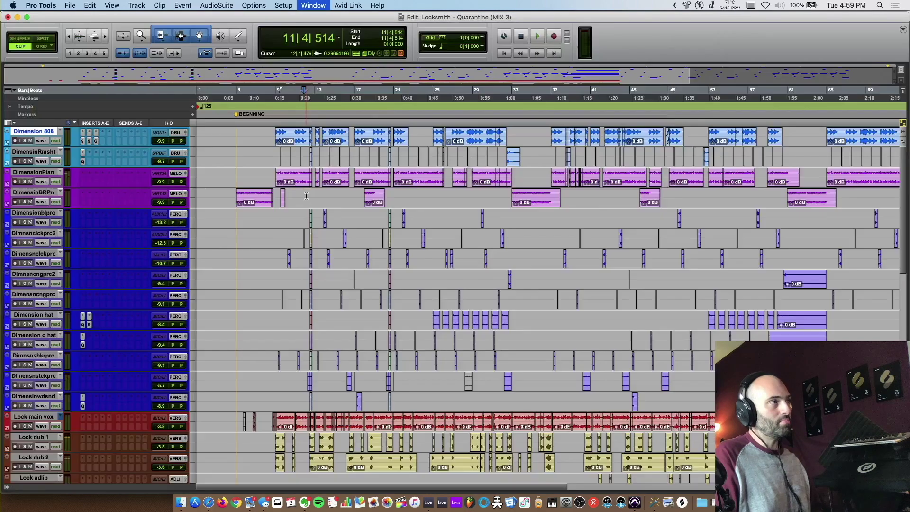
pyautogui.press('super+bracketright')
pyautogui.press('super+bracketright')
pyautogui.press('super+bracketright')
pyautogui.press('super+bracketright')
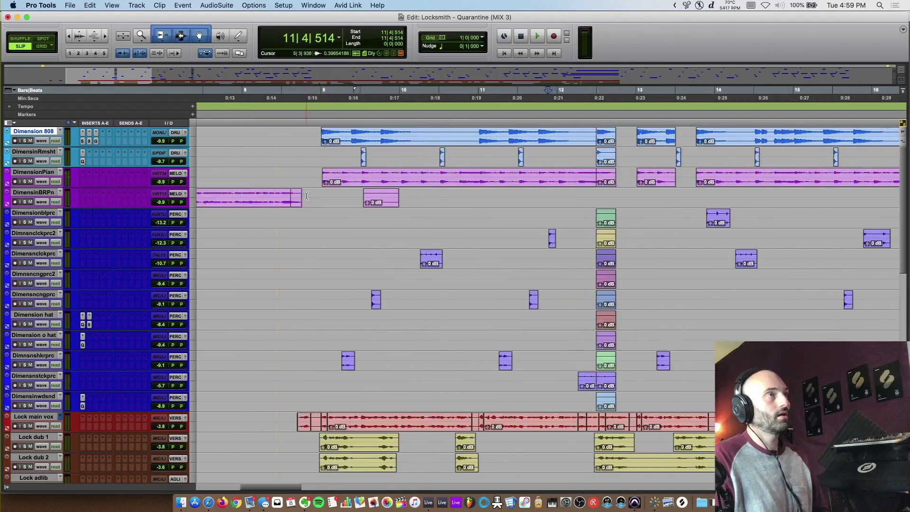
pyautogui.press('space')
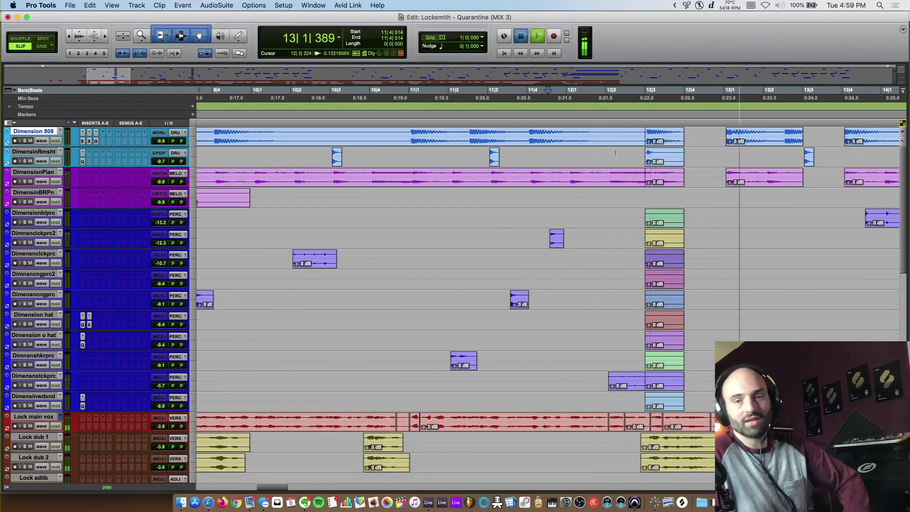
pyautogui.press('space')
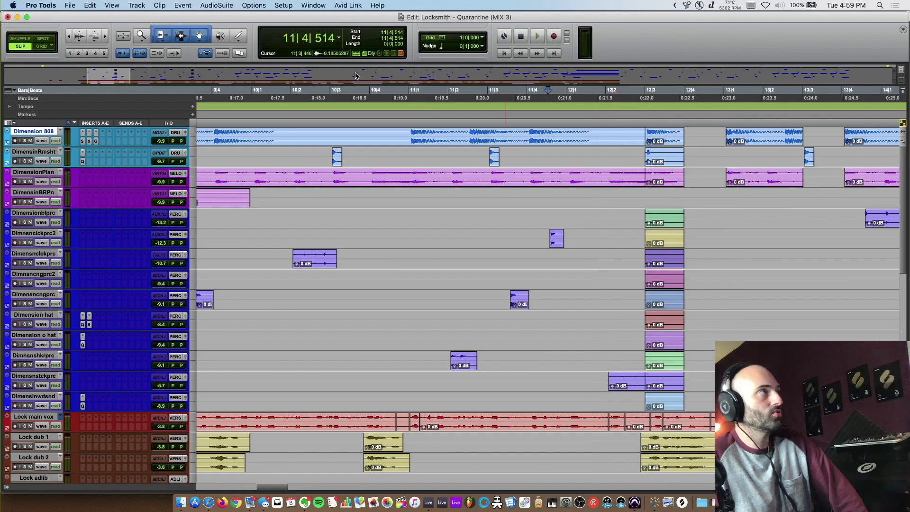
# Look over the AudioSuite effects list and examine the coloured percussion clips at bar 12 and the gap up to bar 13
pyautogui.click(217, 5)
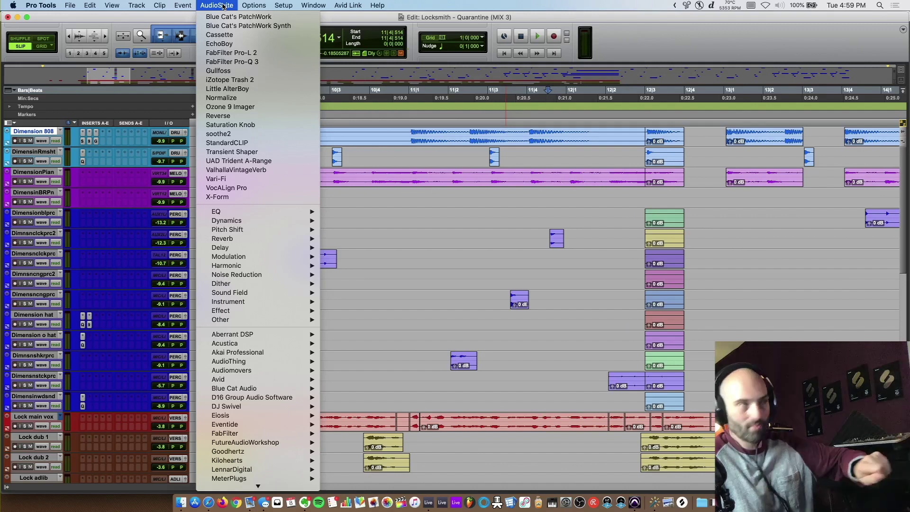
pyautogui.click(222, 6)
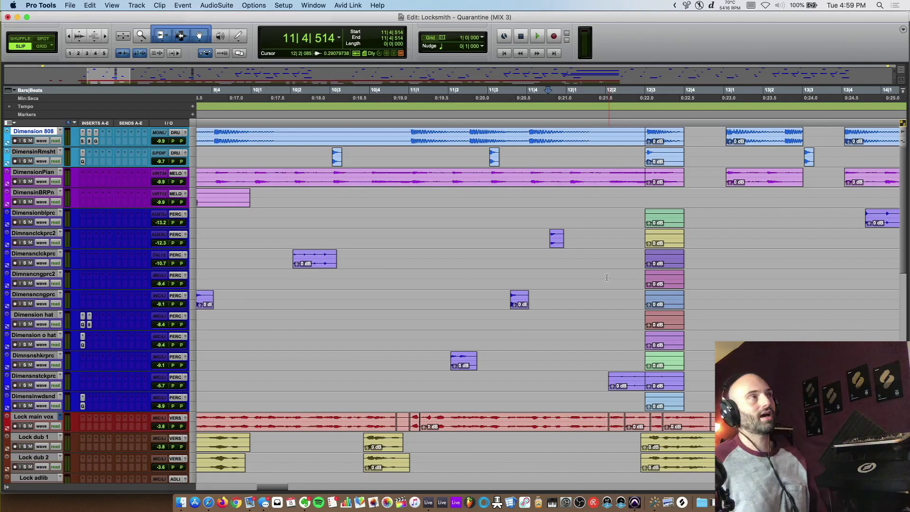
pyautogui.click(625, 197)
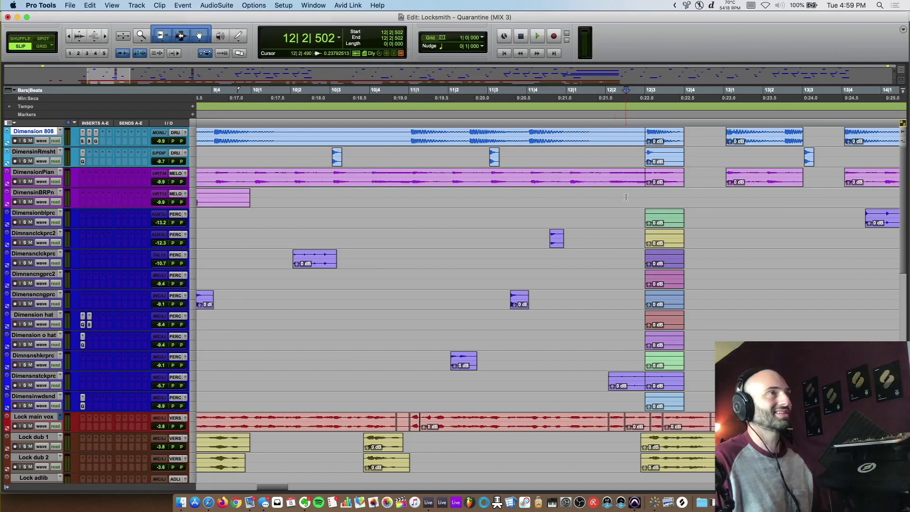
pyautogui.hscroll(10, 466, 246)
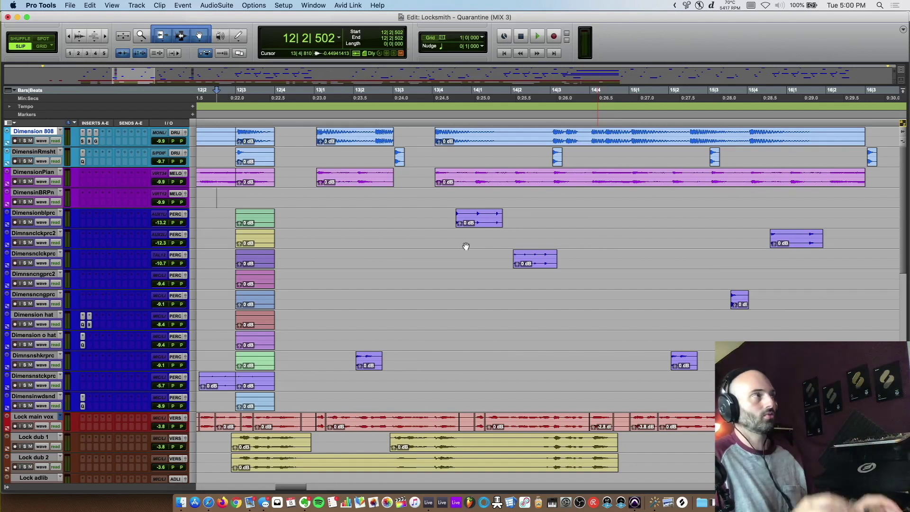
pyautogui.click(336, 234)
pyautogui.press('super+bracketleft')
pyautogui.press('super+bracketleft')
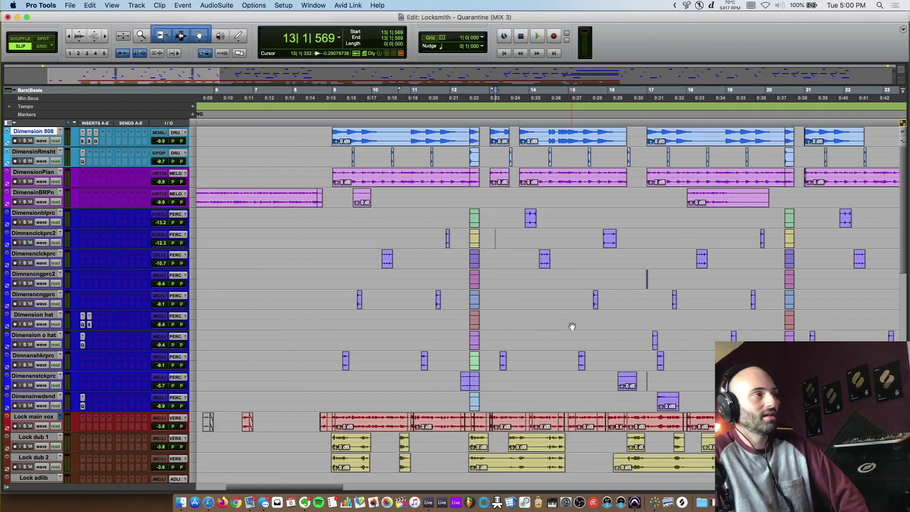
# In the Mix window, show Gain and Gullfoss on the Mix Bus and compare the playing mix with Gullfoss bypassed and active
pyautogui.scroll(-4, 572, 326)
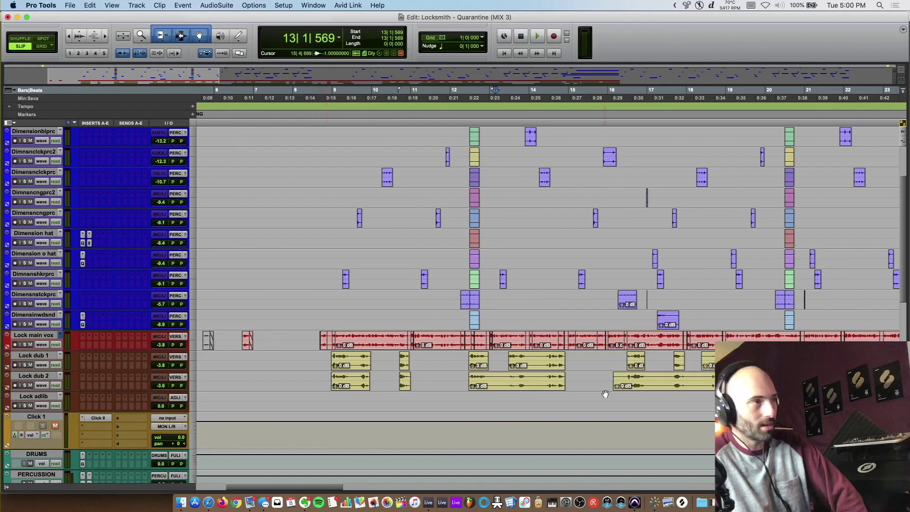
pyautogui.scroll(-20, 606, 393)
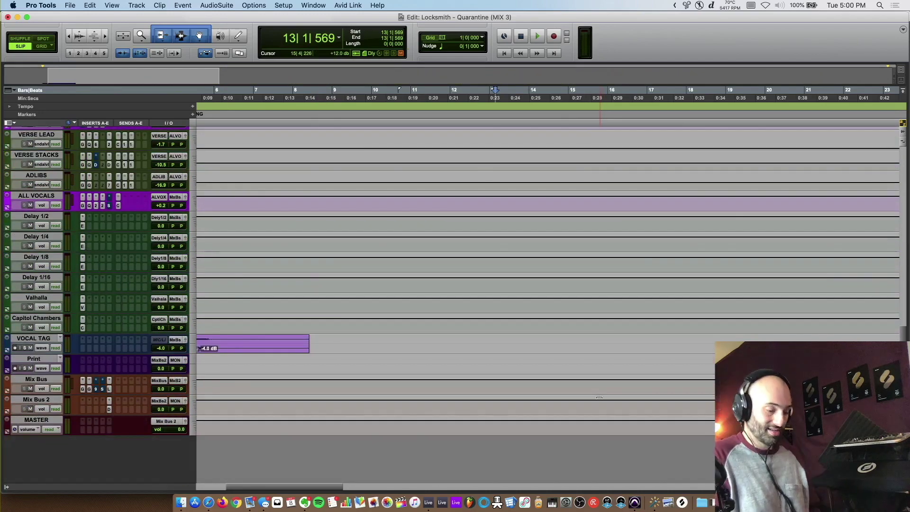
pyautogui.press('super+equal')
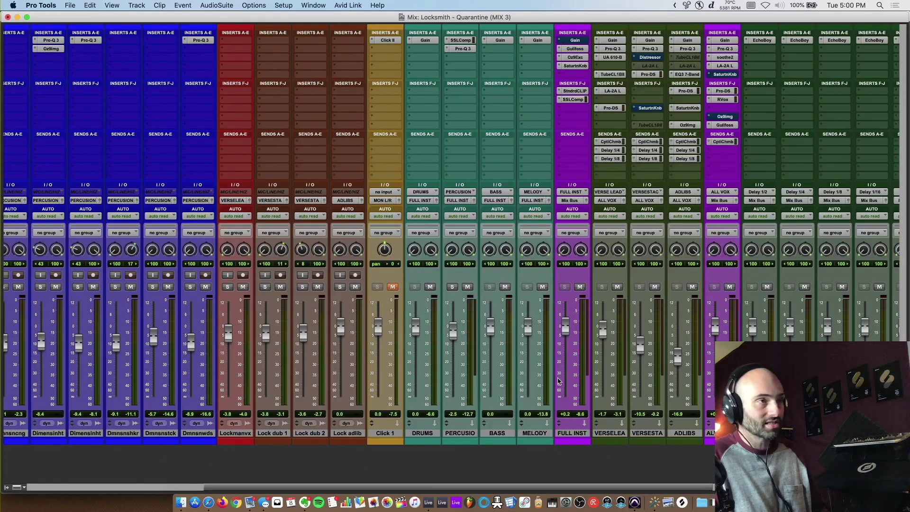
pyautogui.hscroll(5, 554, 365)
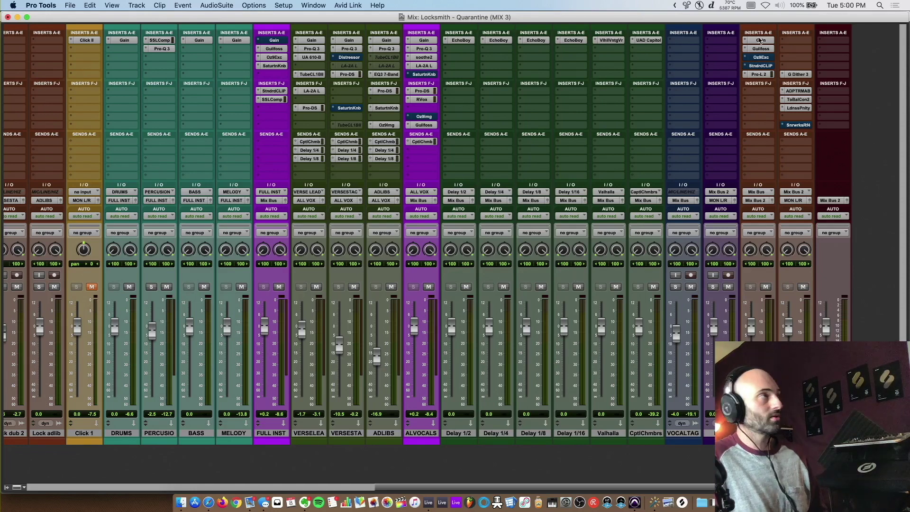
pyautogui.click(759, 40)
pyautogui.click(760, 49)
pyautogui.keyDown('super'); pyautogui.click(759, 49); pyautogui.keyUp('super')
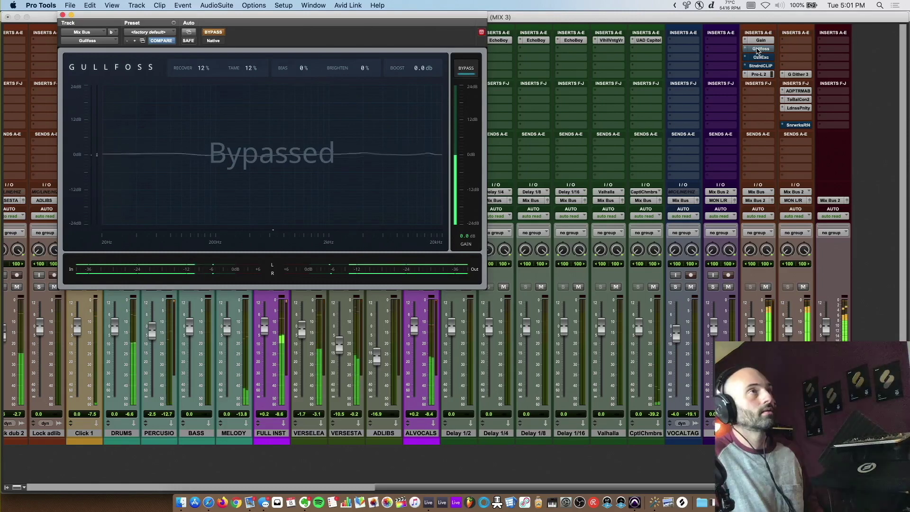
pyautogui.keyDown('super'); pyautogui.click(758, 50); pyautogui.keyUp('super')
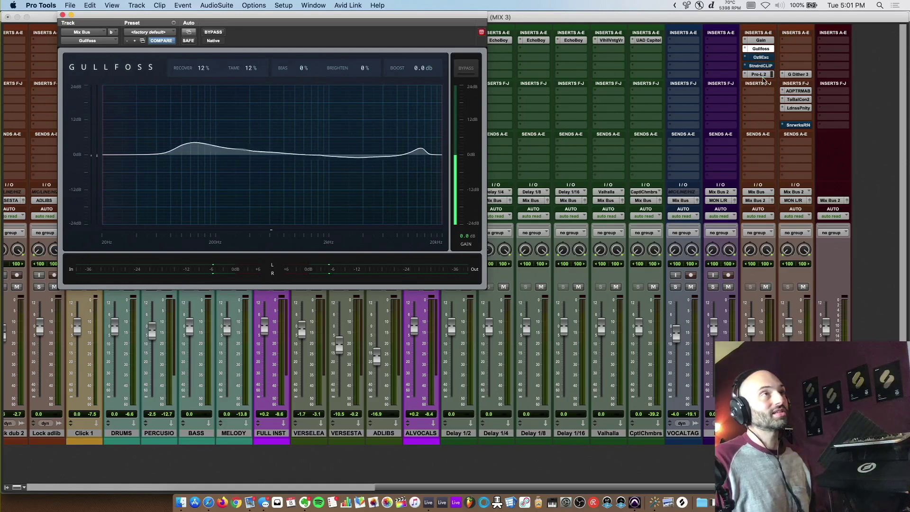
# Show the oversampling and loudness metering of Pro-L 2 on the Mix Bus and compare the playing mix with the limiter bypassed and active
pyautogui.click(761, 75)
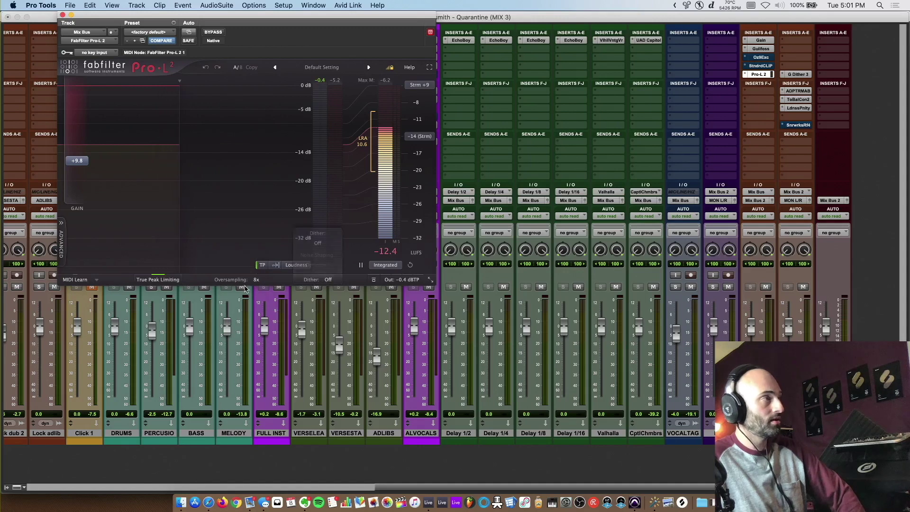
pyautogui.moveTo(259, 282)
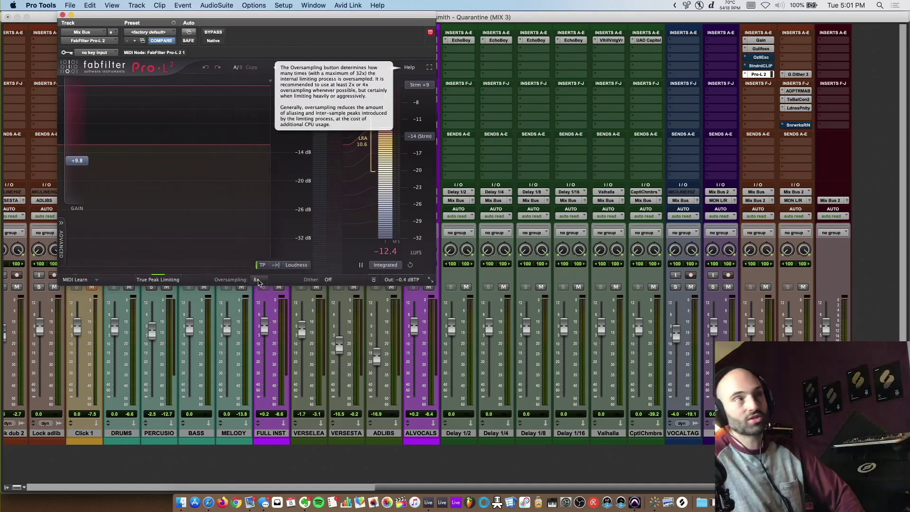
pyautogui.keyDown('super'); pyautogui.click(760, 75); pyautogui.keyUp('super')
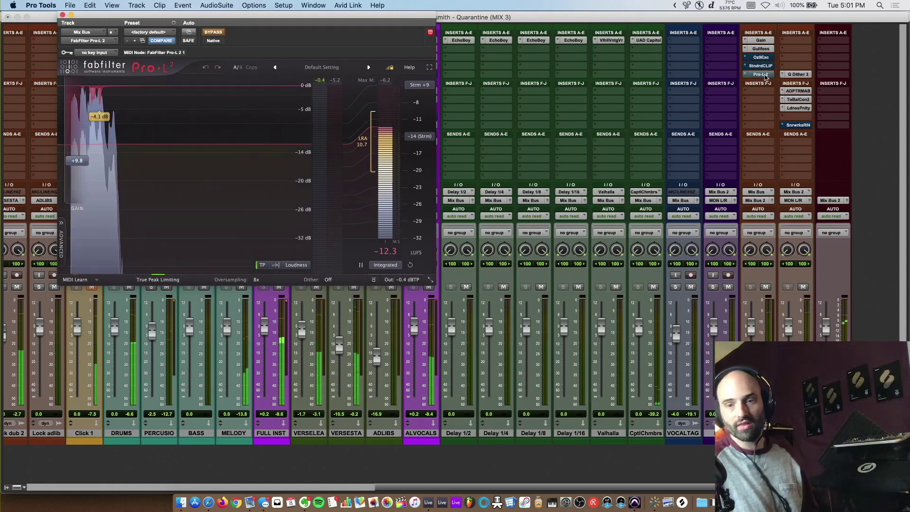
pyautogui.keyDown('super'); pyautogui.click(759, 75); pyautogui.keyUp('super')
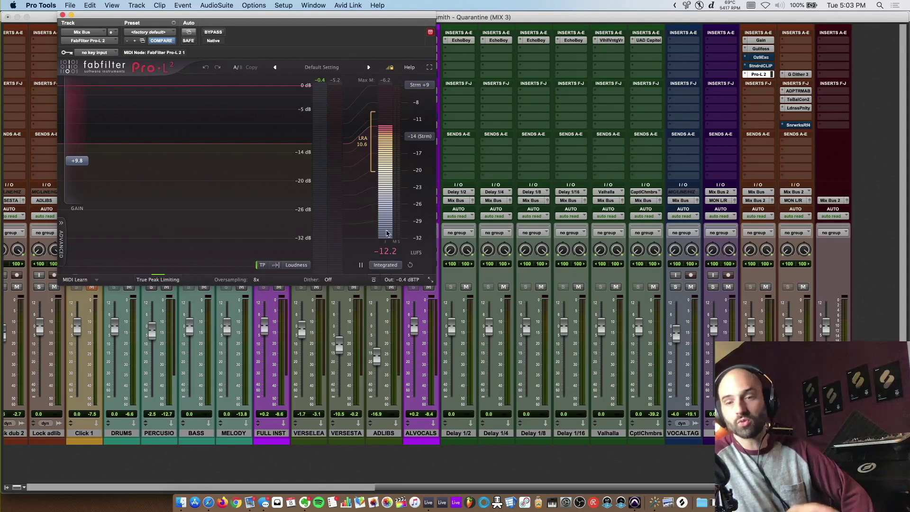
pyautogui.moveTo(386, 233)
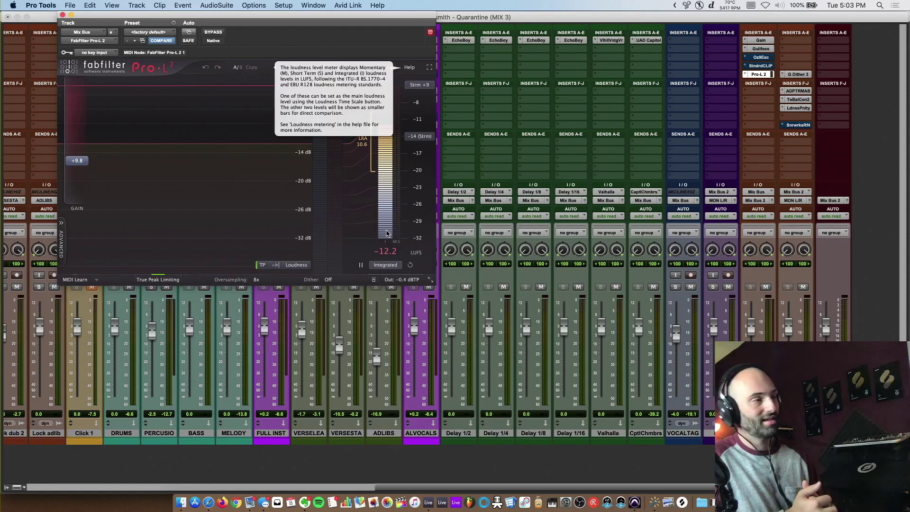
pyautogui.press('super+w')
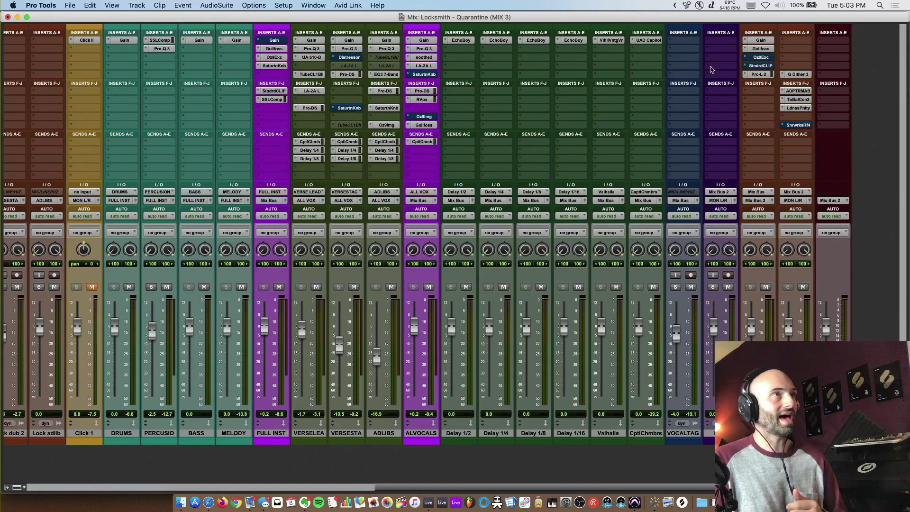
# Show the bit depth, dither amount and noise shaping settings of Good Dither 3 on Mix Bus 2 and close the plug-in
pyautogui.click(801, 75)
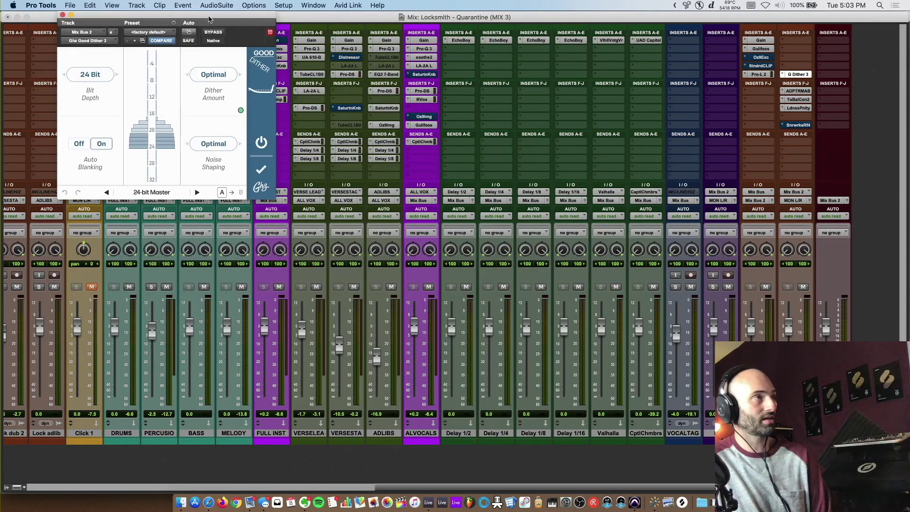
pyautogui.moveTo(207, 18); pyautogui.dragTo(509, 176)
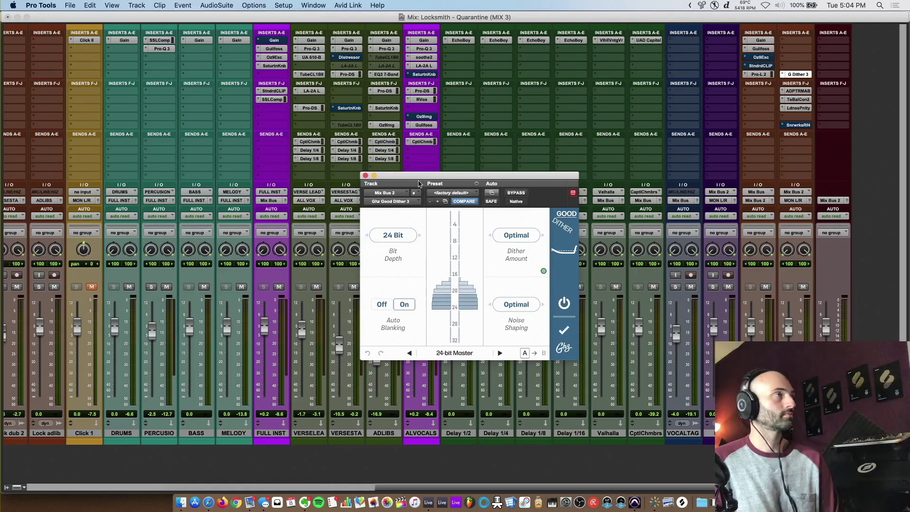
pyautogui.click(365, 176)
# Examine the streaming-service readings in the Loudness Penalty analyzer on Mix Bus 2
pyautogui.click(800, 108)
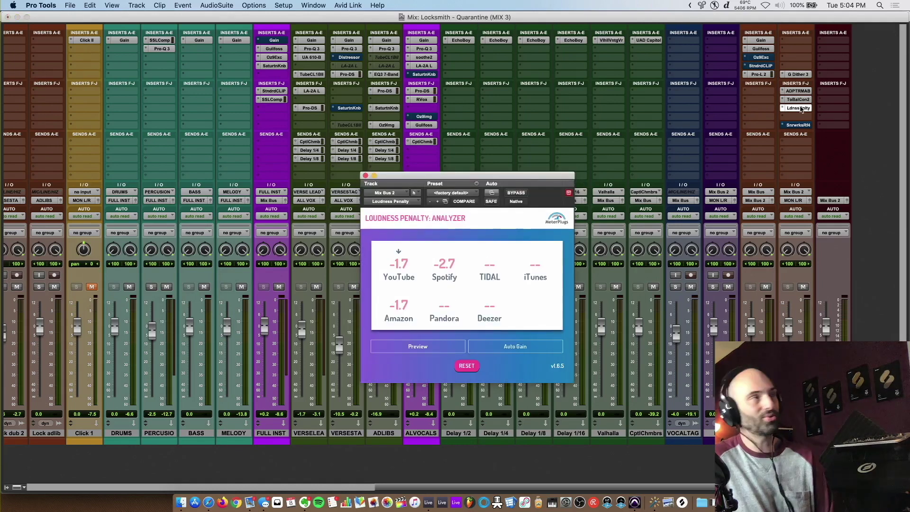
pyautogui.moveTo(470, 178); pyautogui.dragTo(377, 70)
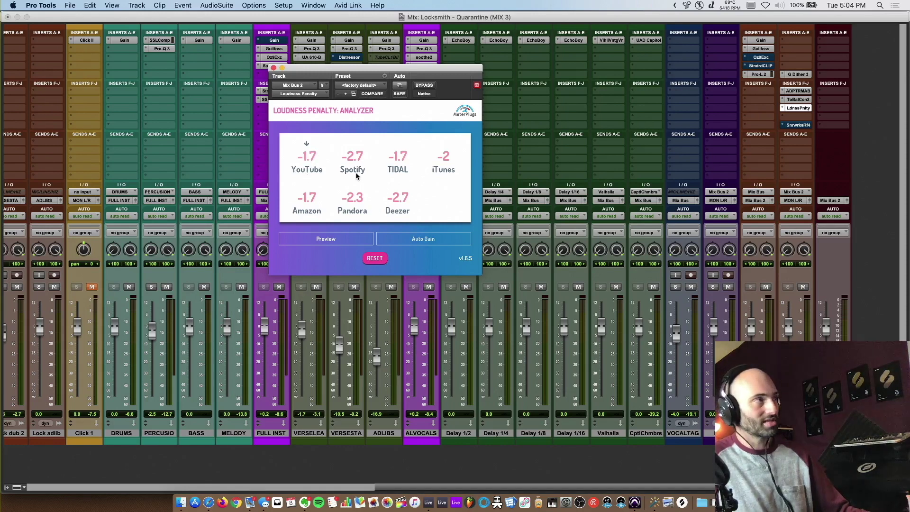
pyautogui.click(345, 242)
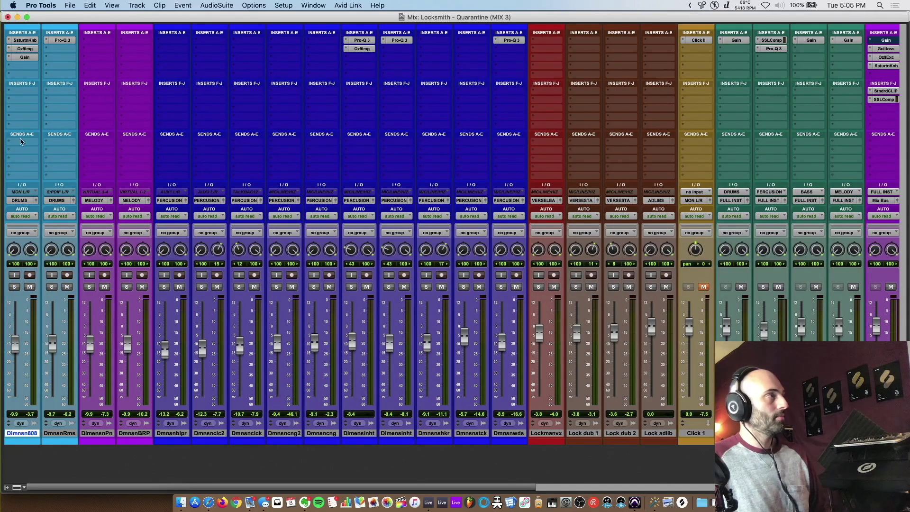
# Solo the Dimension 808 track and show the stereo width settings of its Ozone 9 Imager insert
pyautogui.click(14, 287)
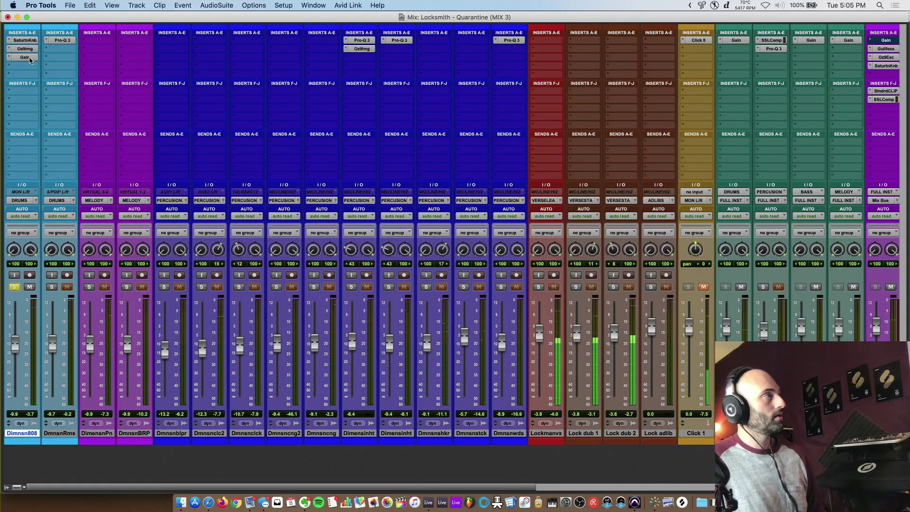
pyautogui.click(26, 49)
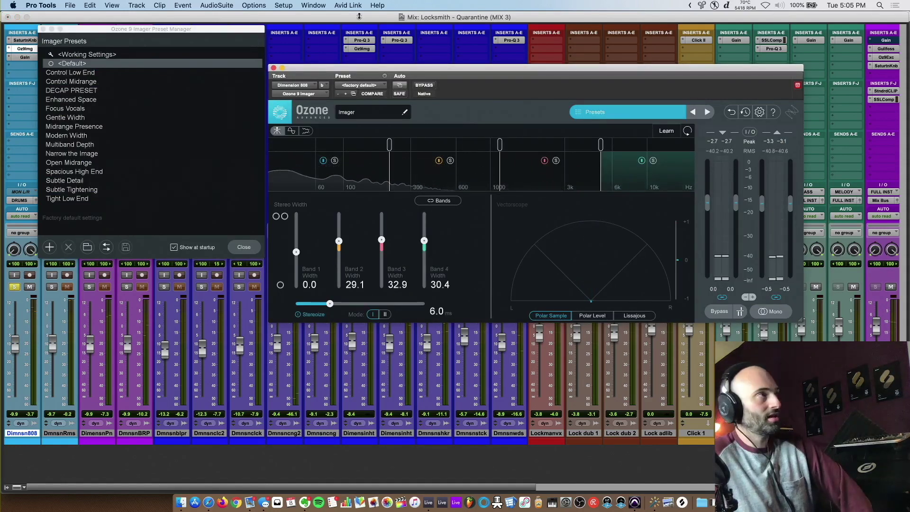
pyautogui.moveTo(394, 71); pyautogui.dragTo(392, 91)
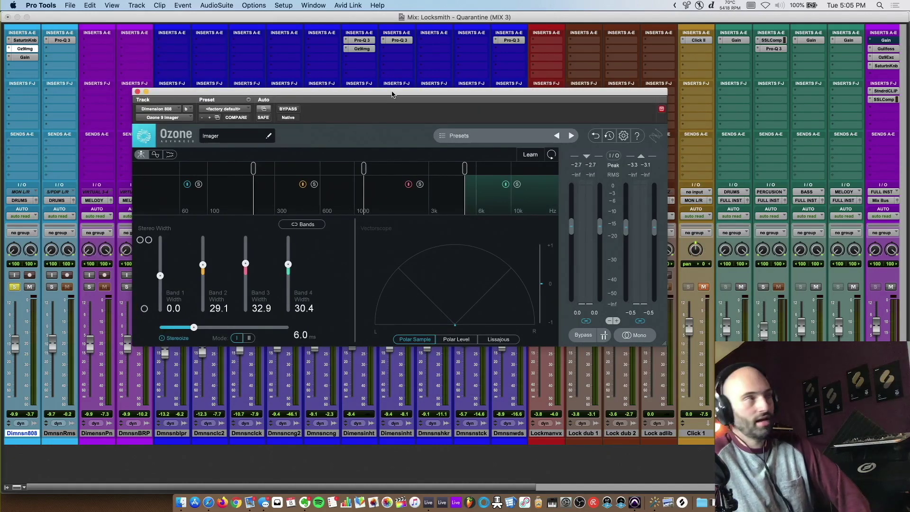